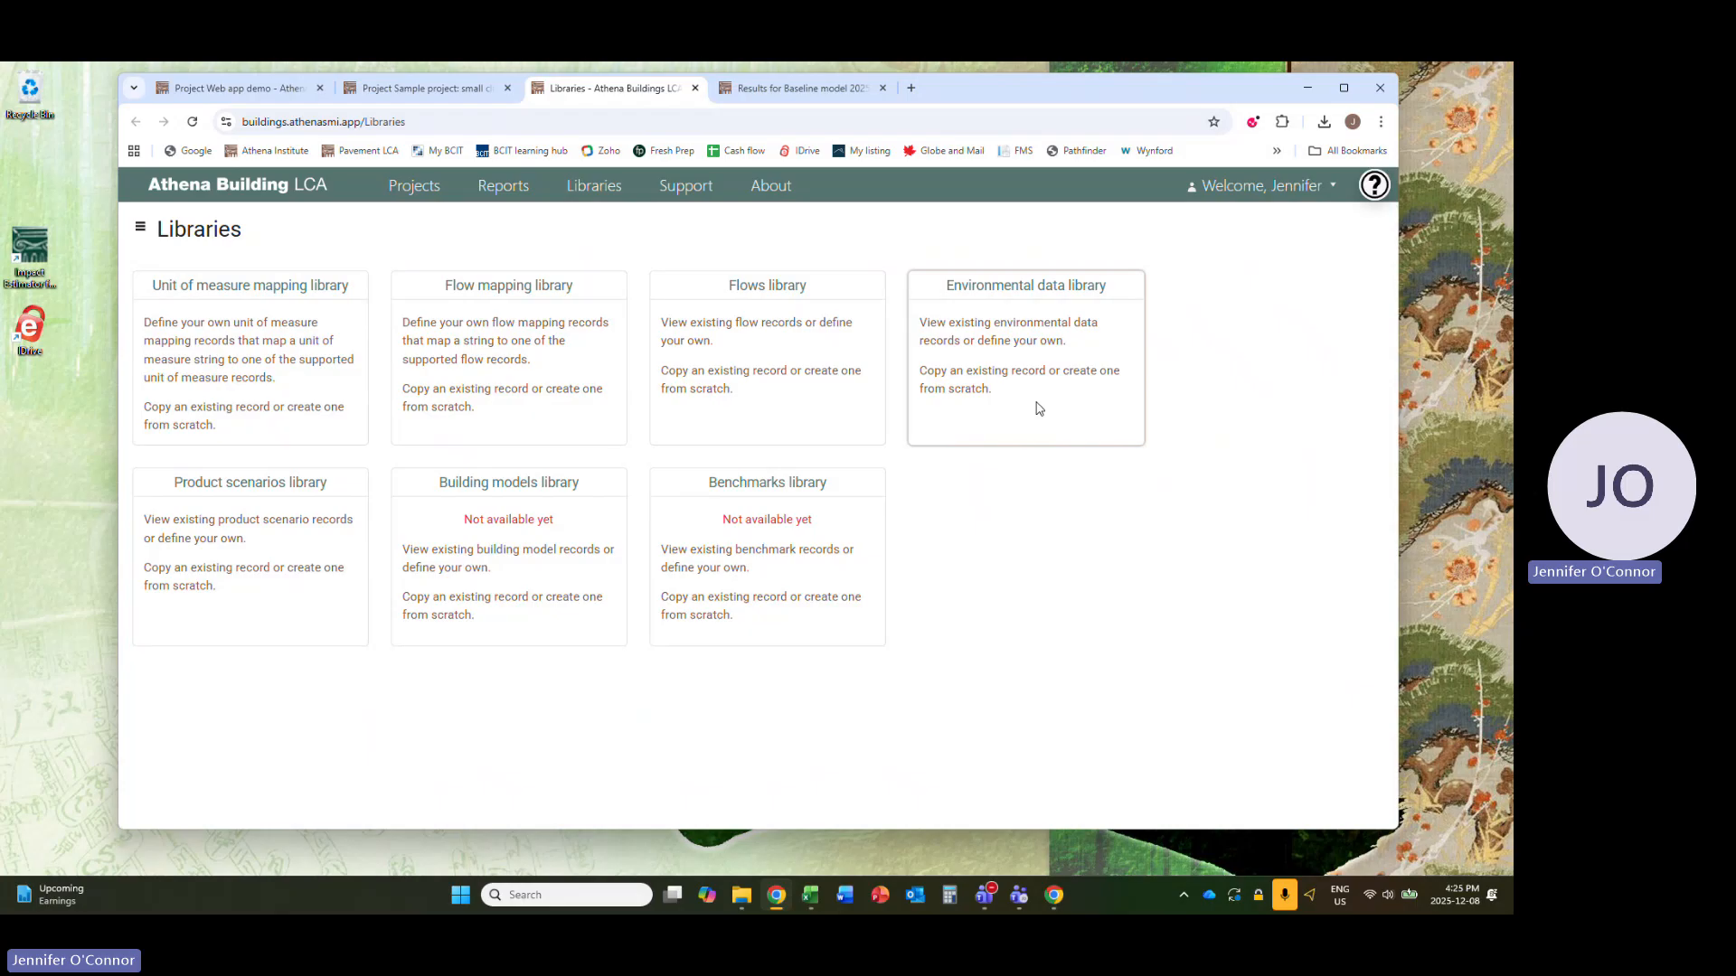
Step: Open the environmental data library and search it for Product flow type records containing "insulation"
left_click(1039, 409)
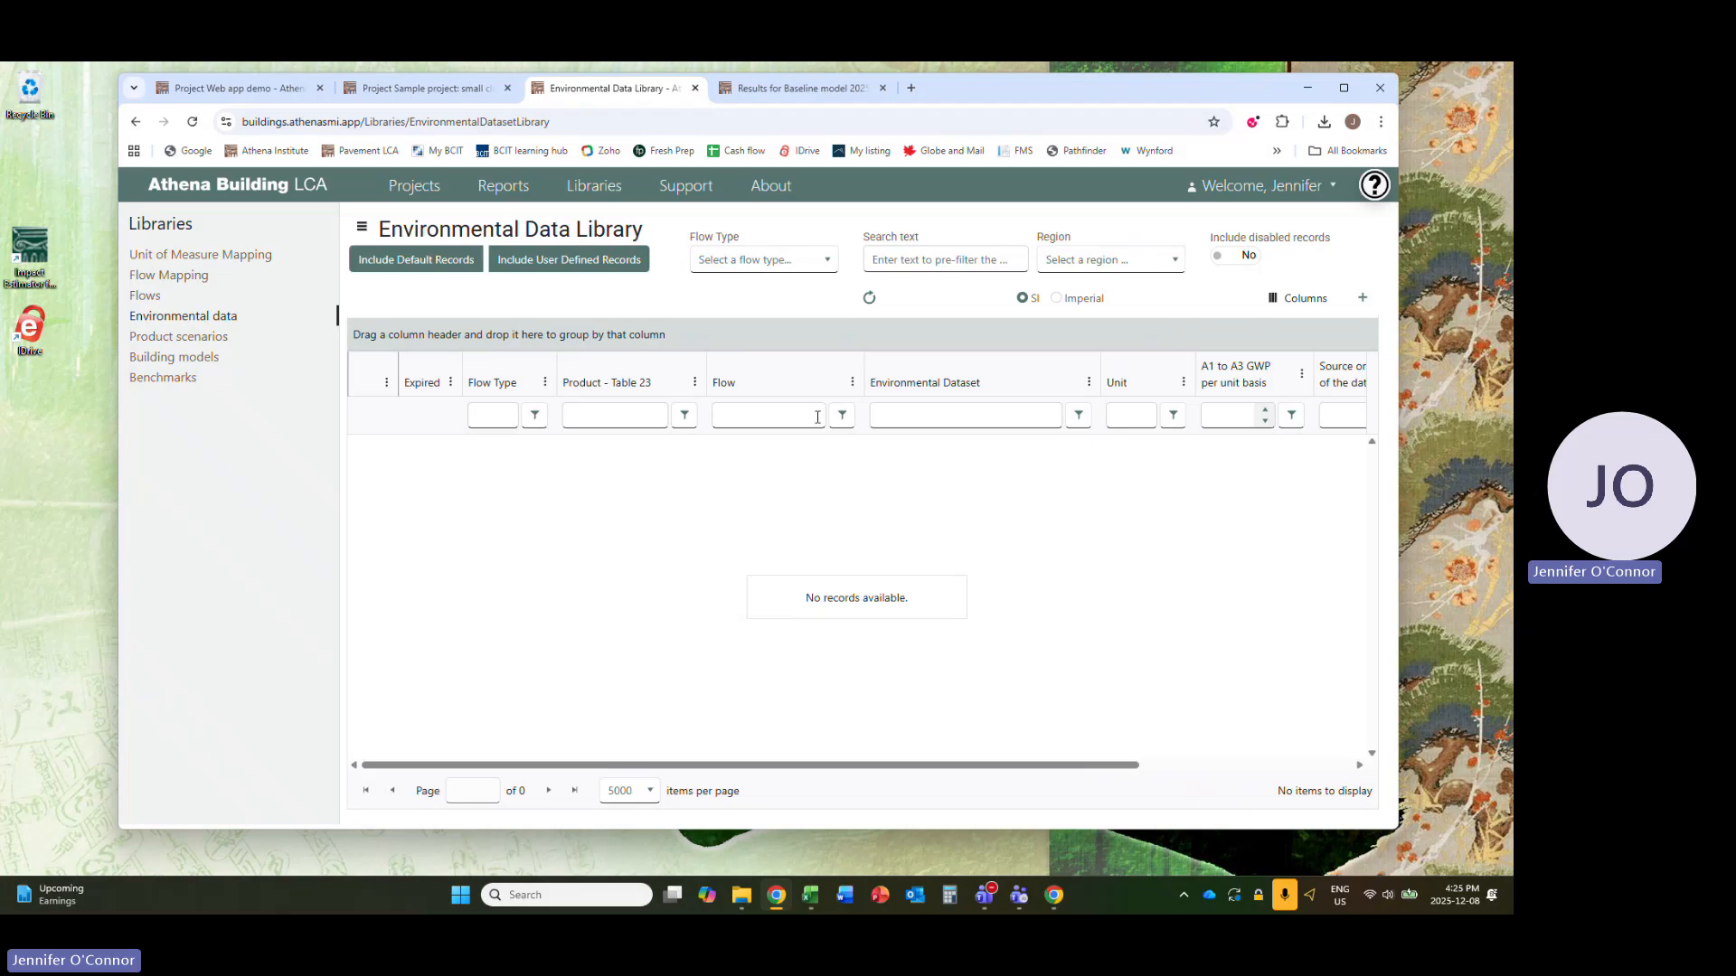
left_click(837, 270)
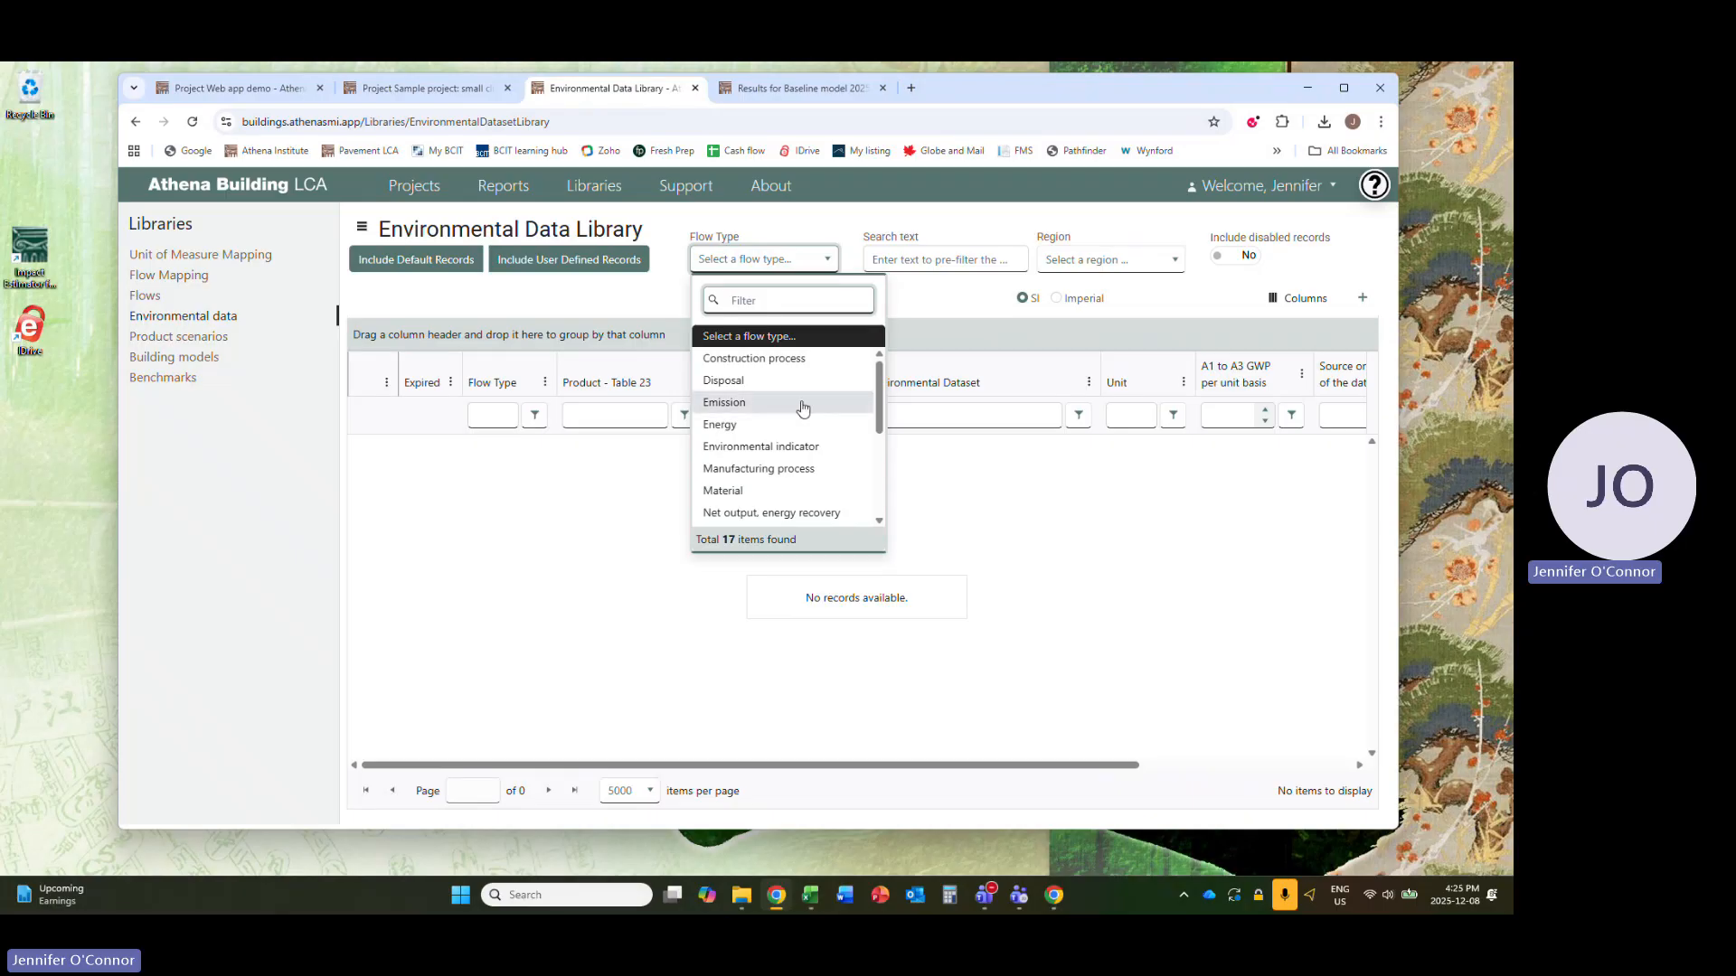
scroll(817, 414, "down", 3)
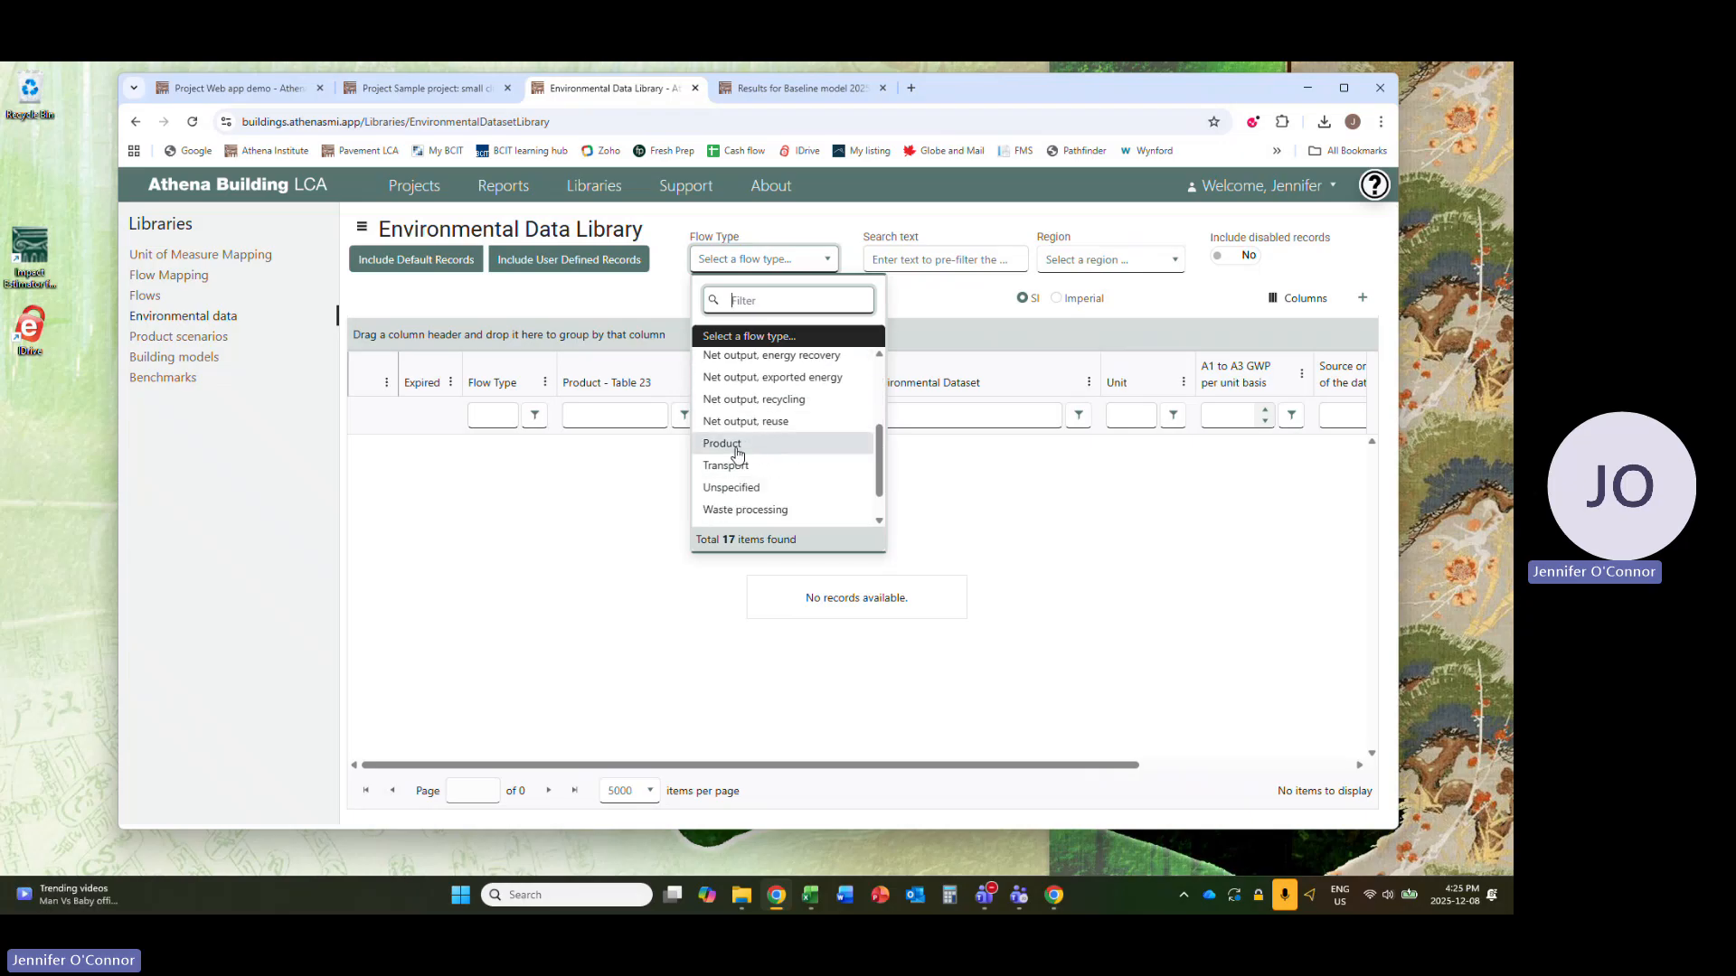
left_click(737, 446)
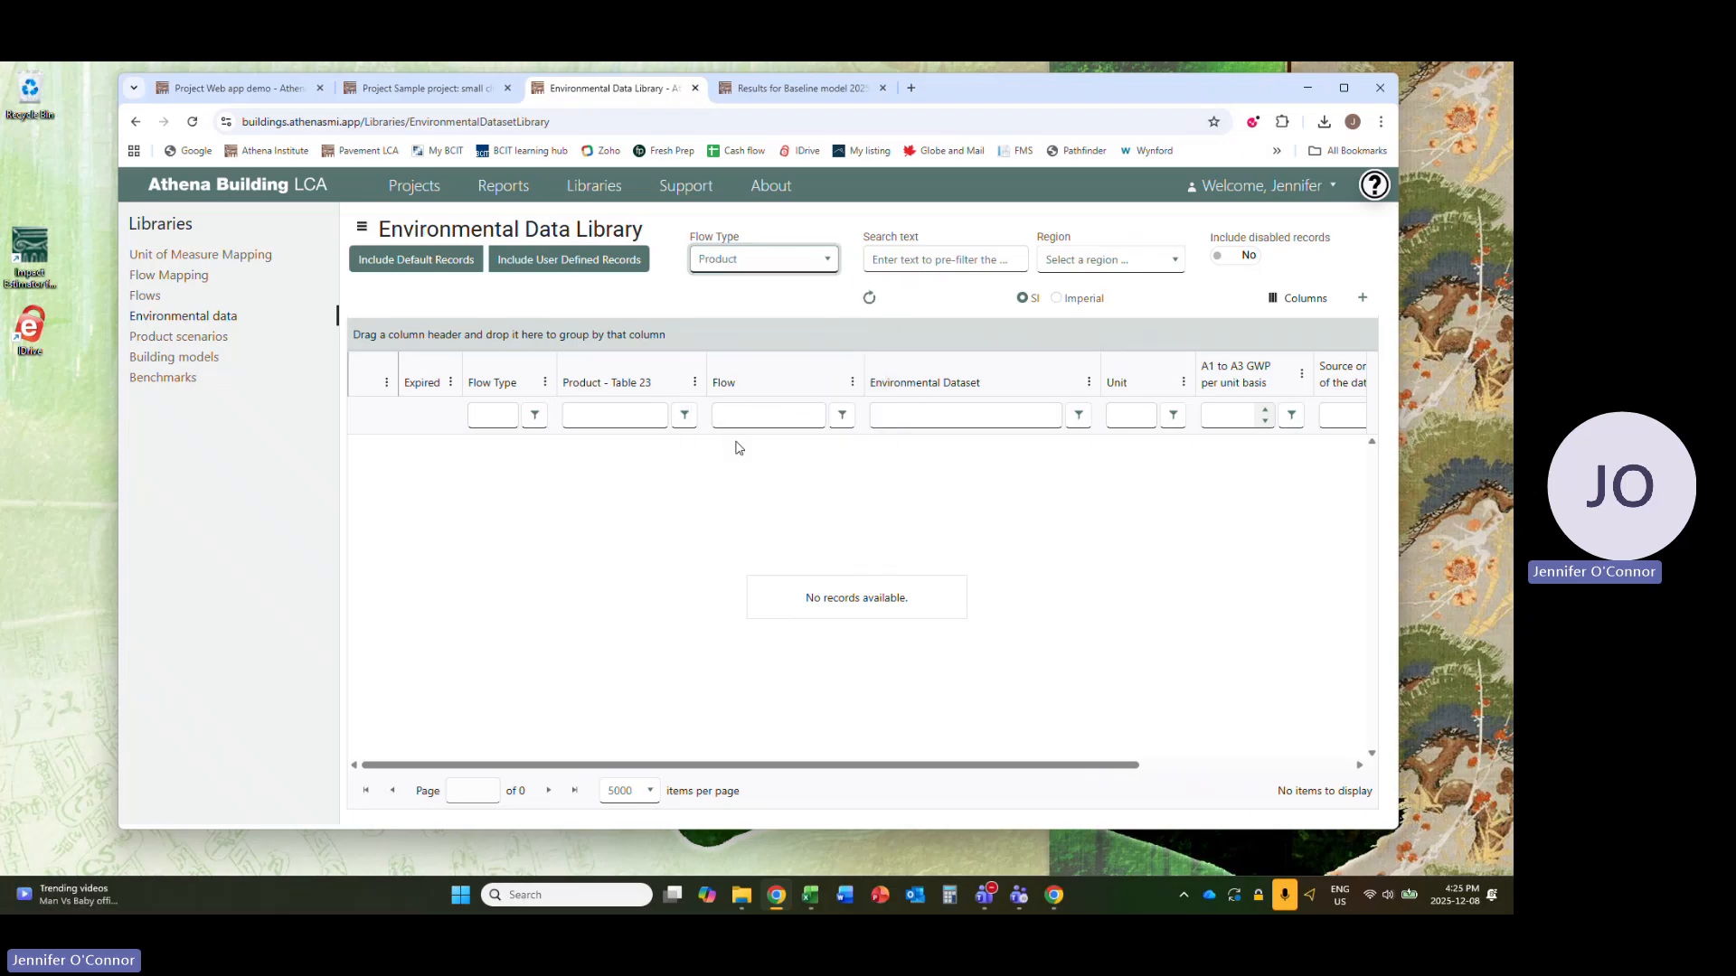
left_click(937, 261)
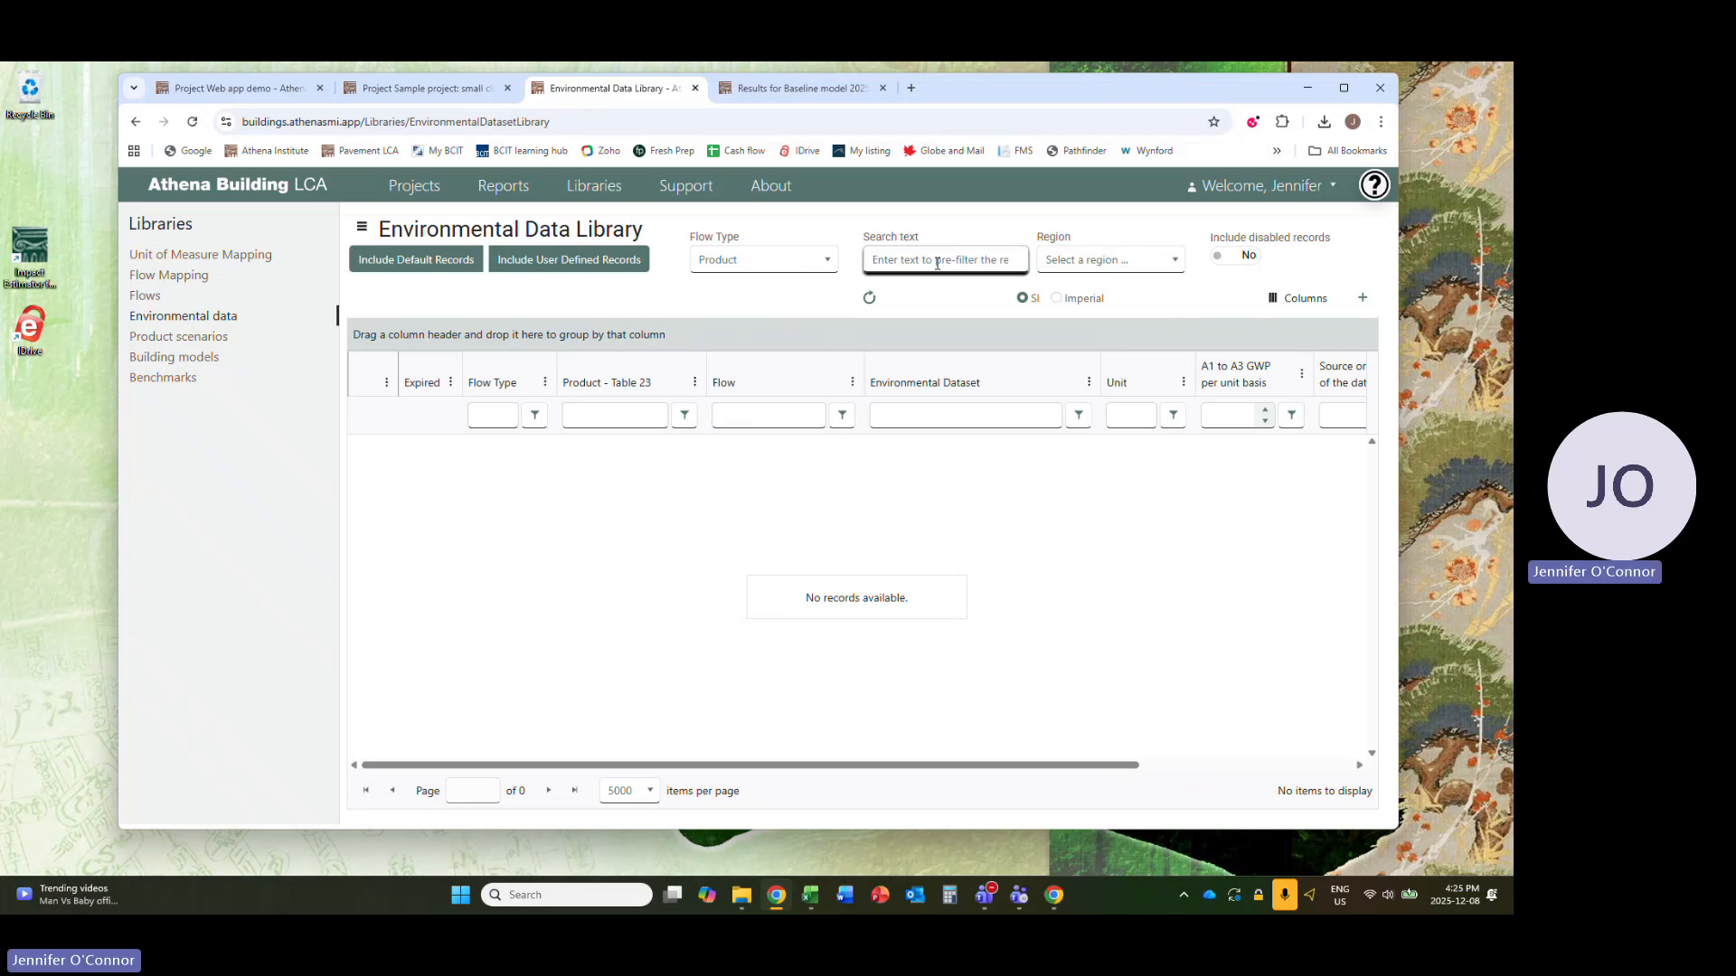
type("c")
type("nsulation")
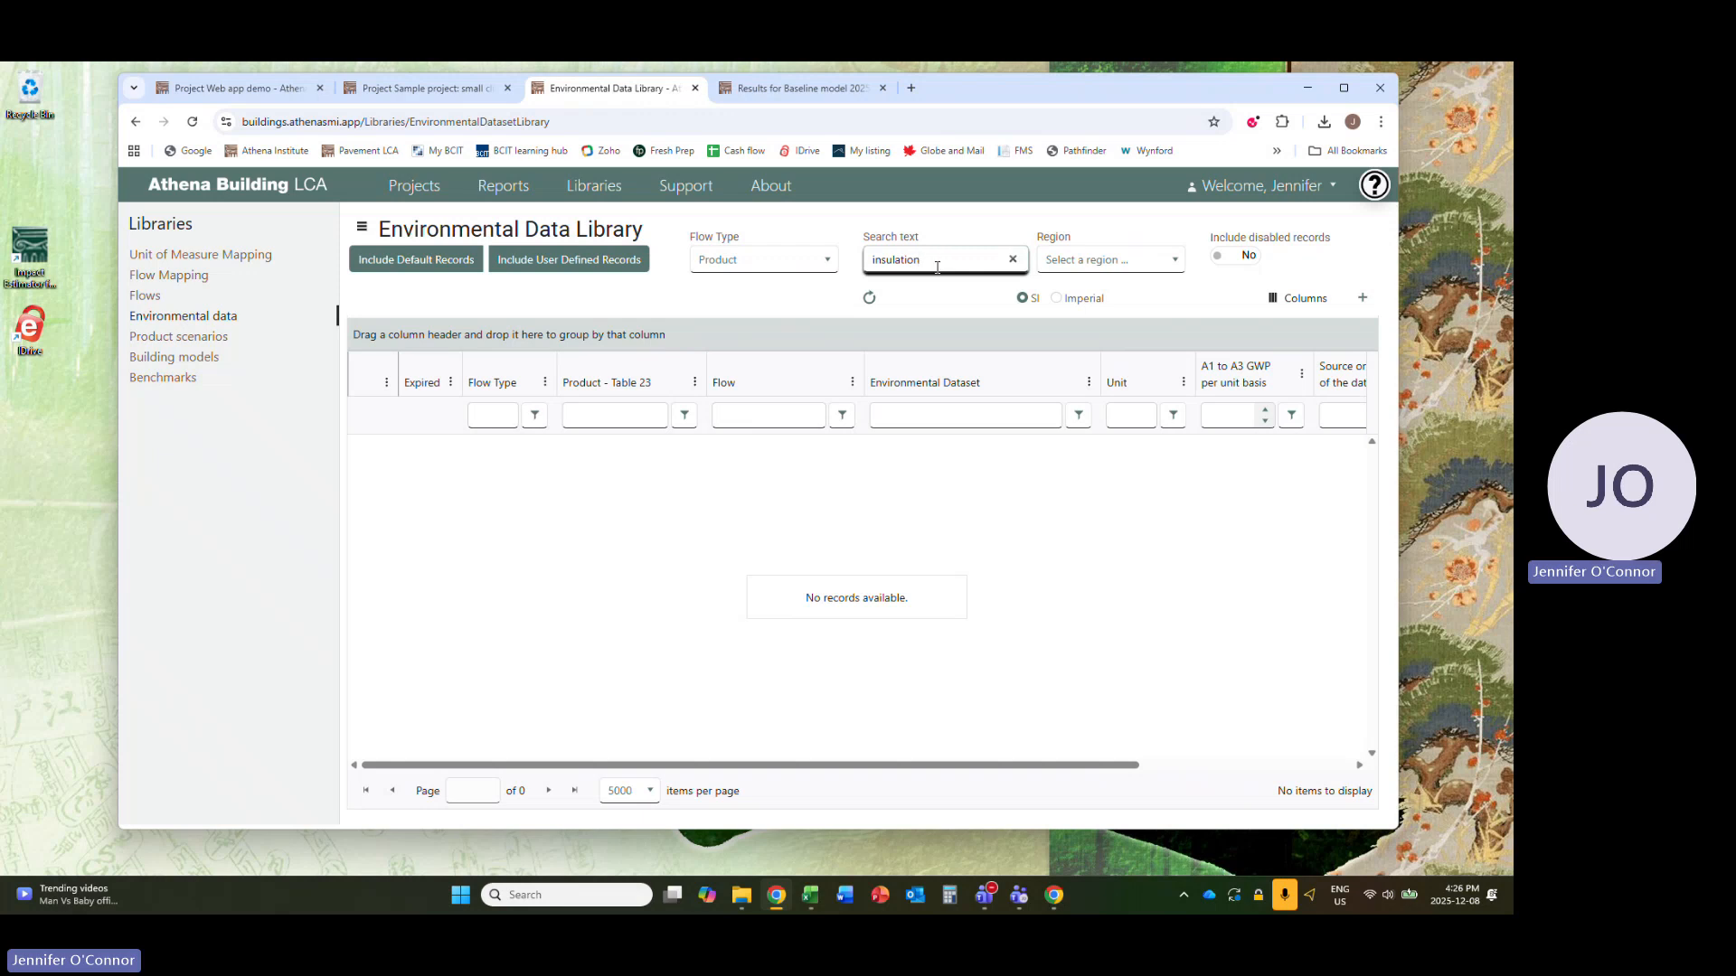
left_click(869, 301)
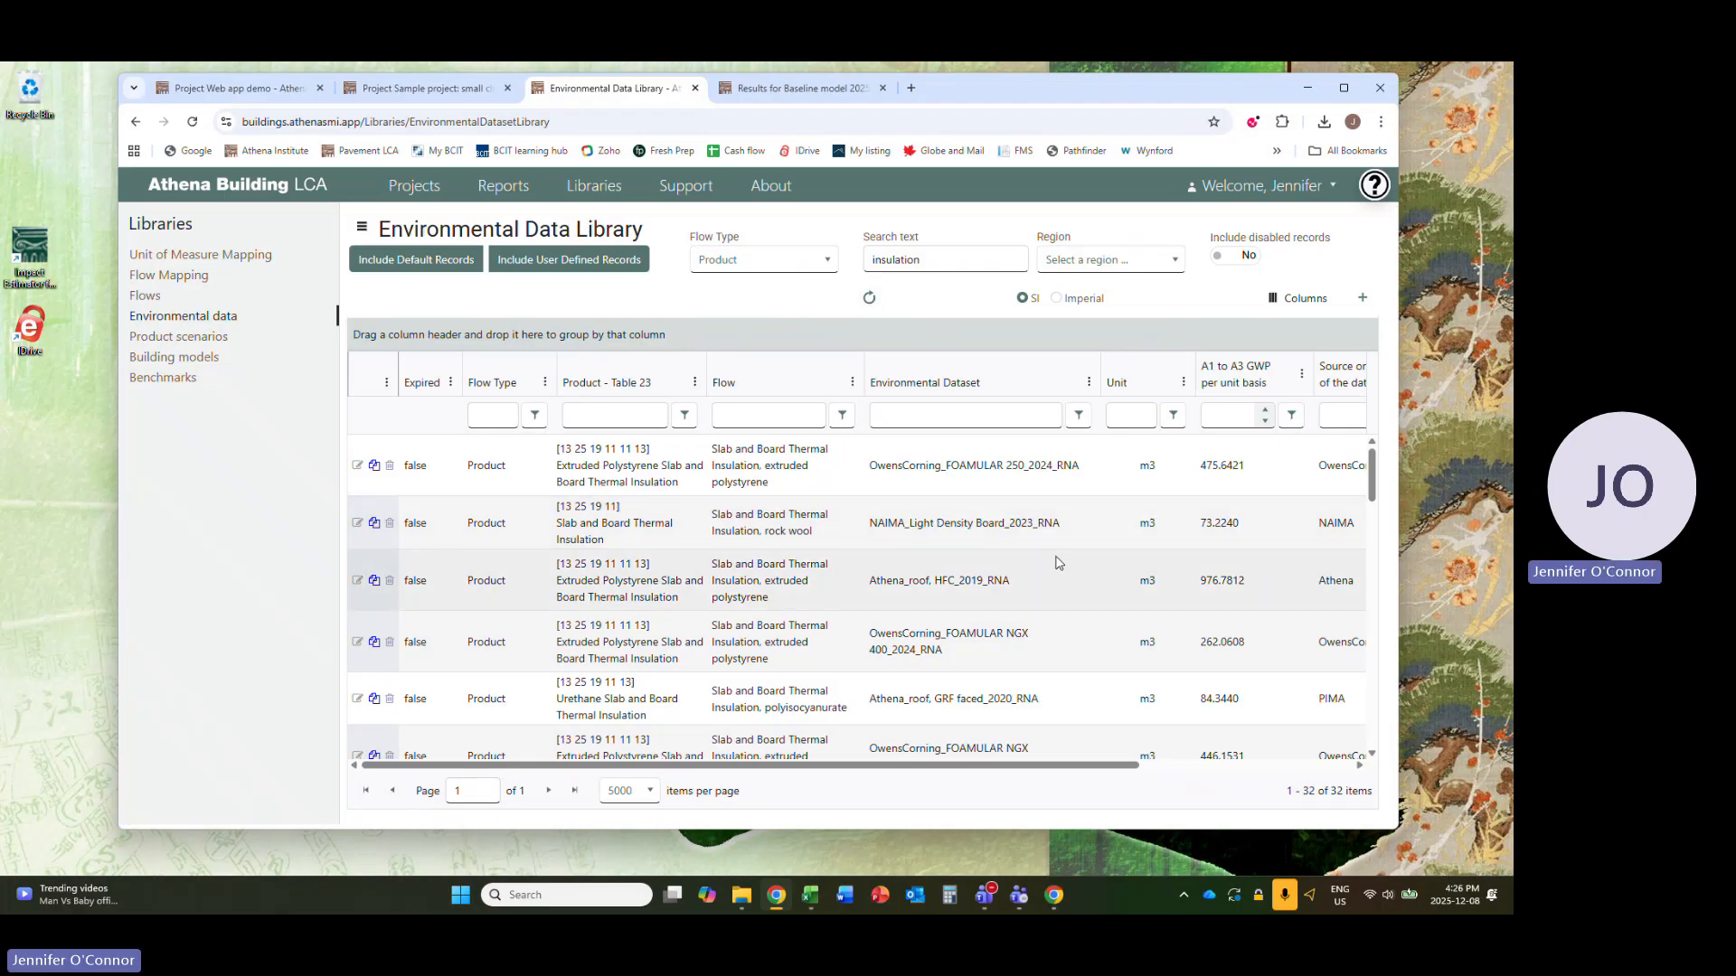
Step: Browse the insulation records, open the rock wool record NAIMA_Light Density Board_2023_RNA and examine its process information
scroll(1054, 555, "down", 2)
scroll(1053, 555, "down", 5)
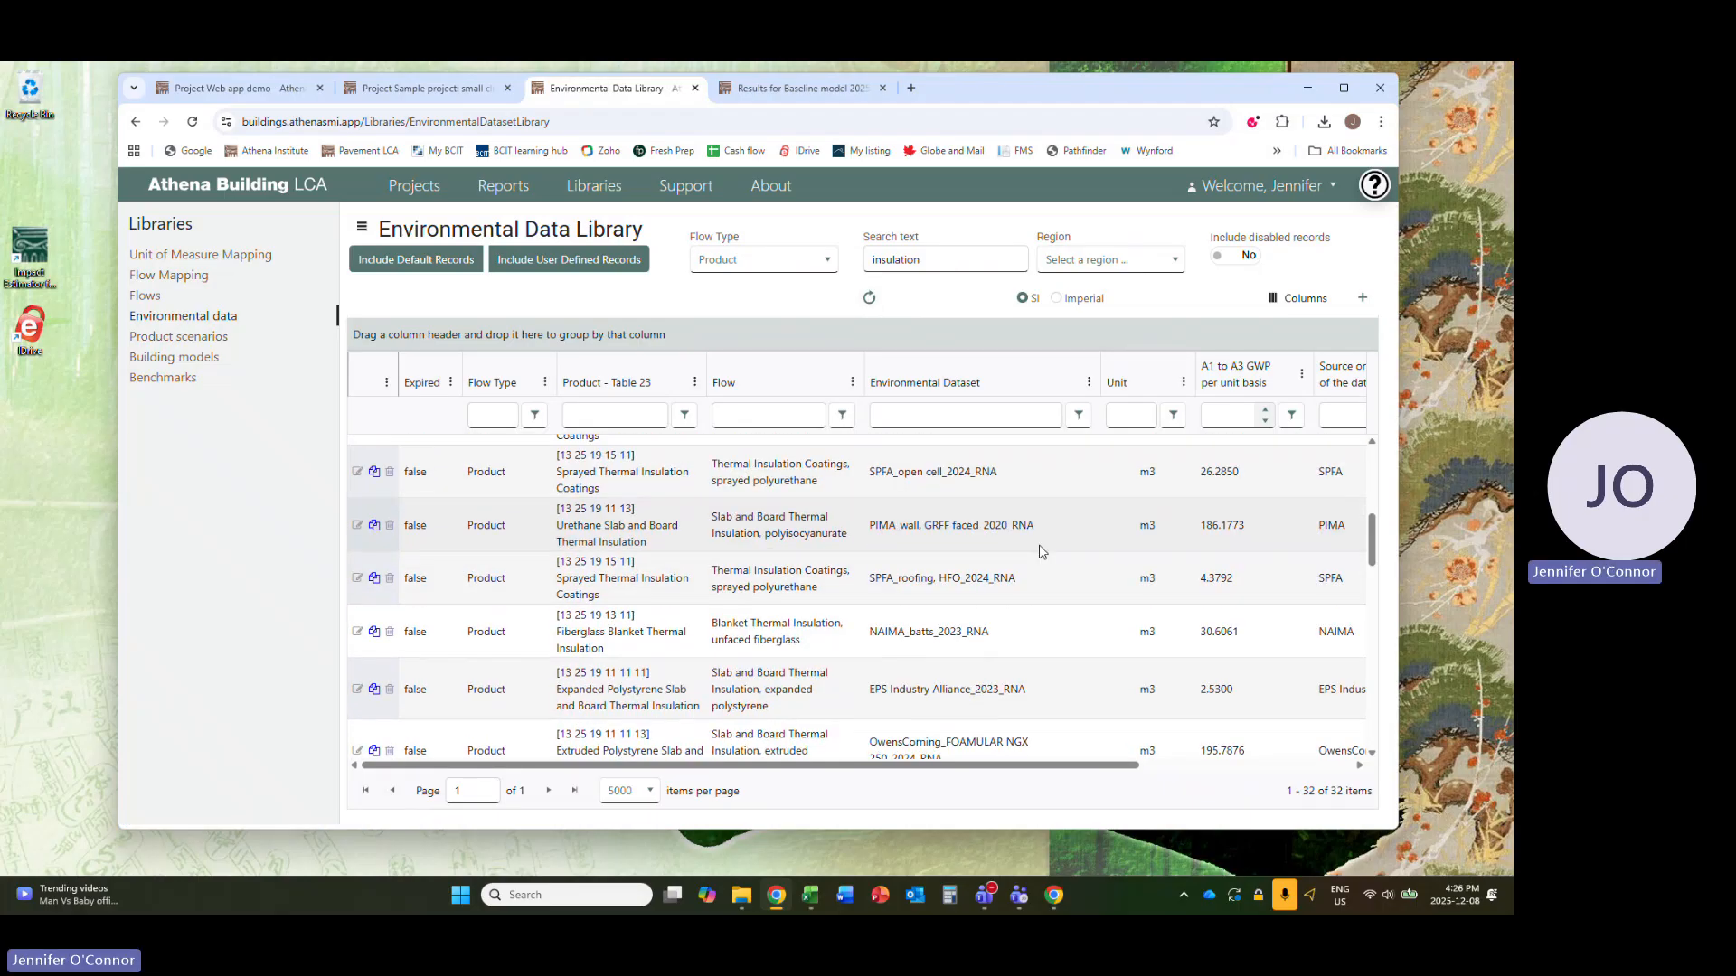
scroll(1040, 581, "down", 1)
scroll(1040, 579, "up", 6)
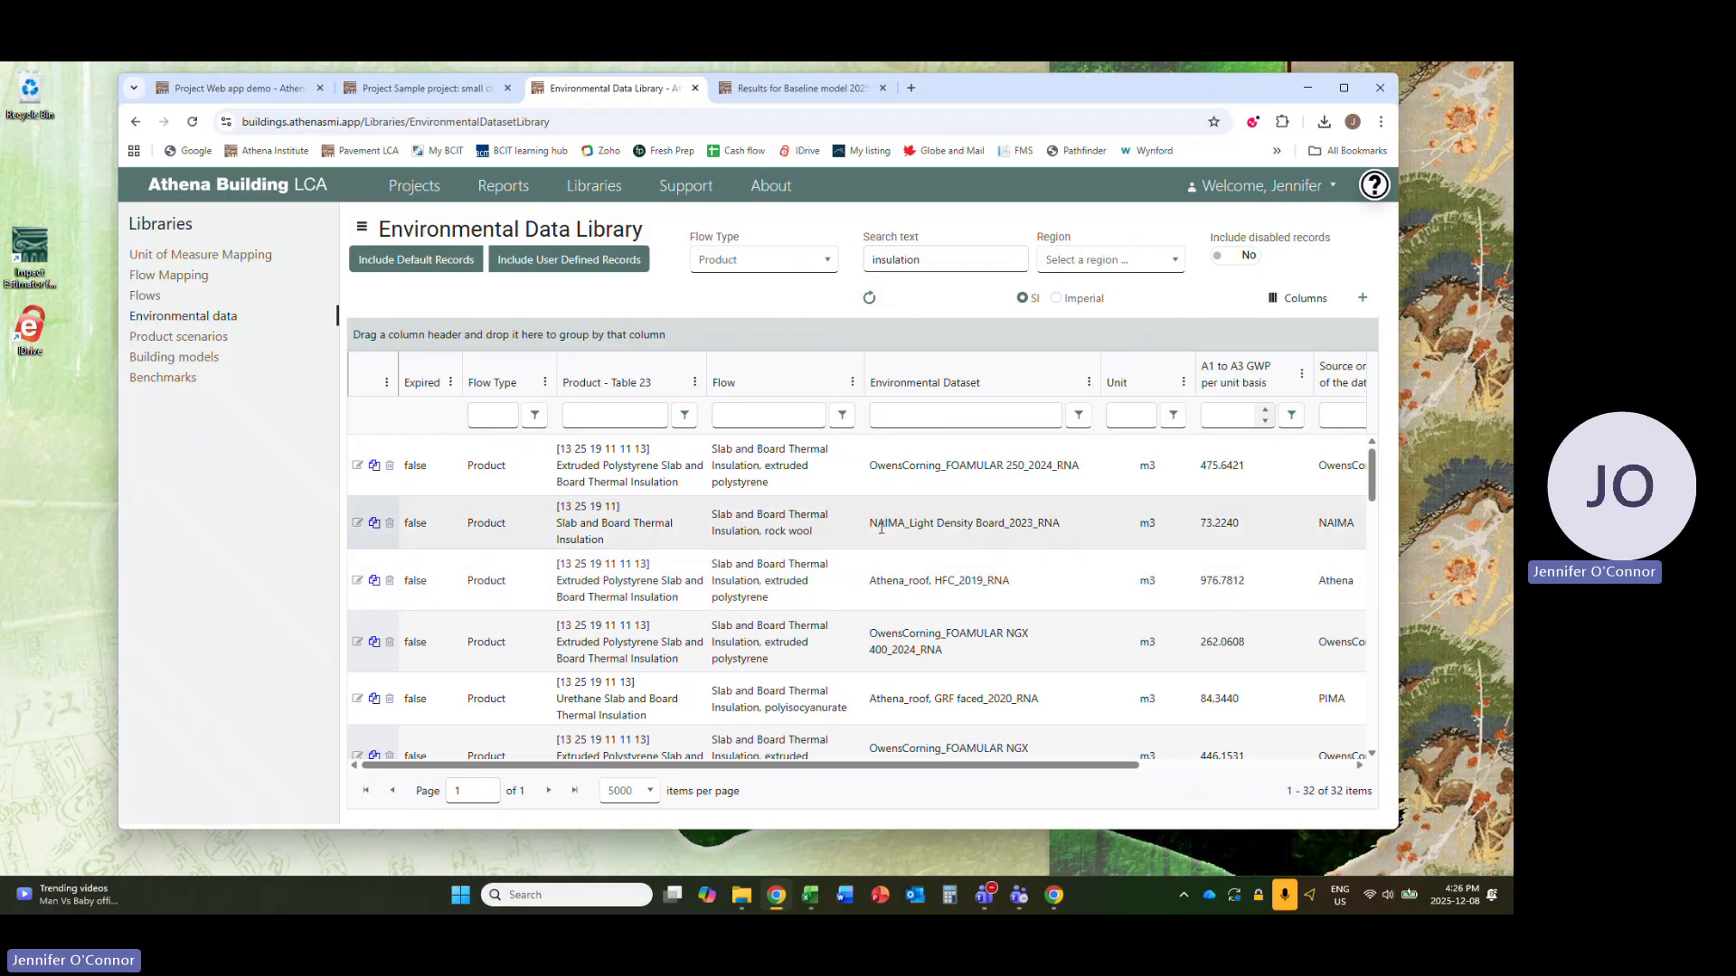
mouse_move(901, 529)
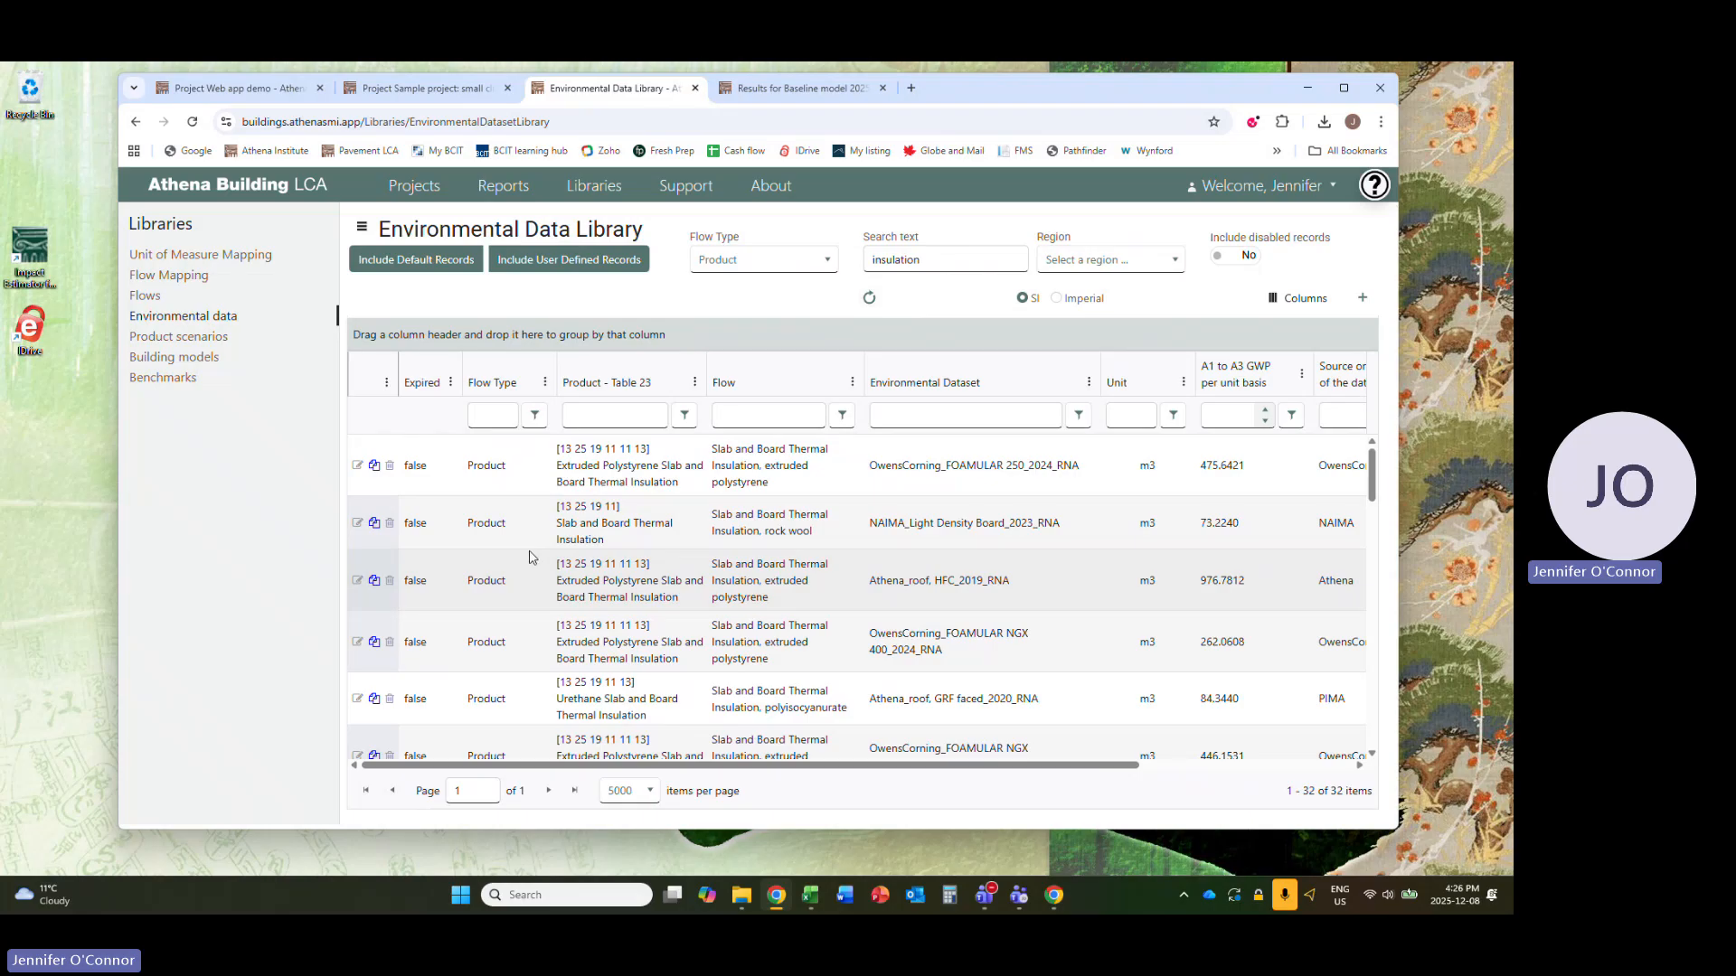
left_click(357, 526)
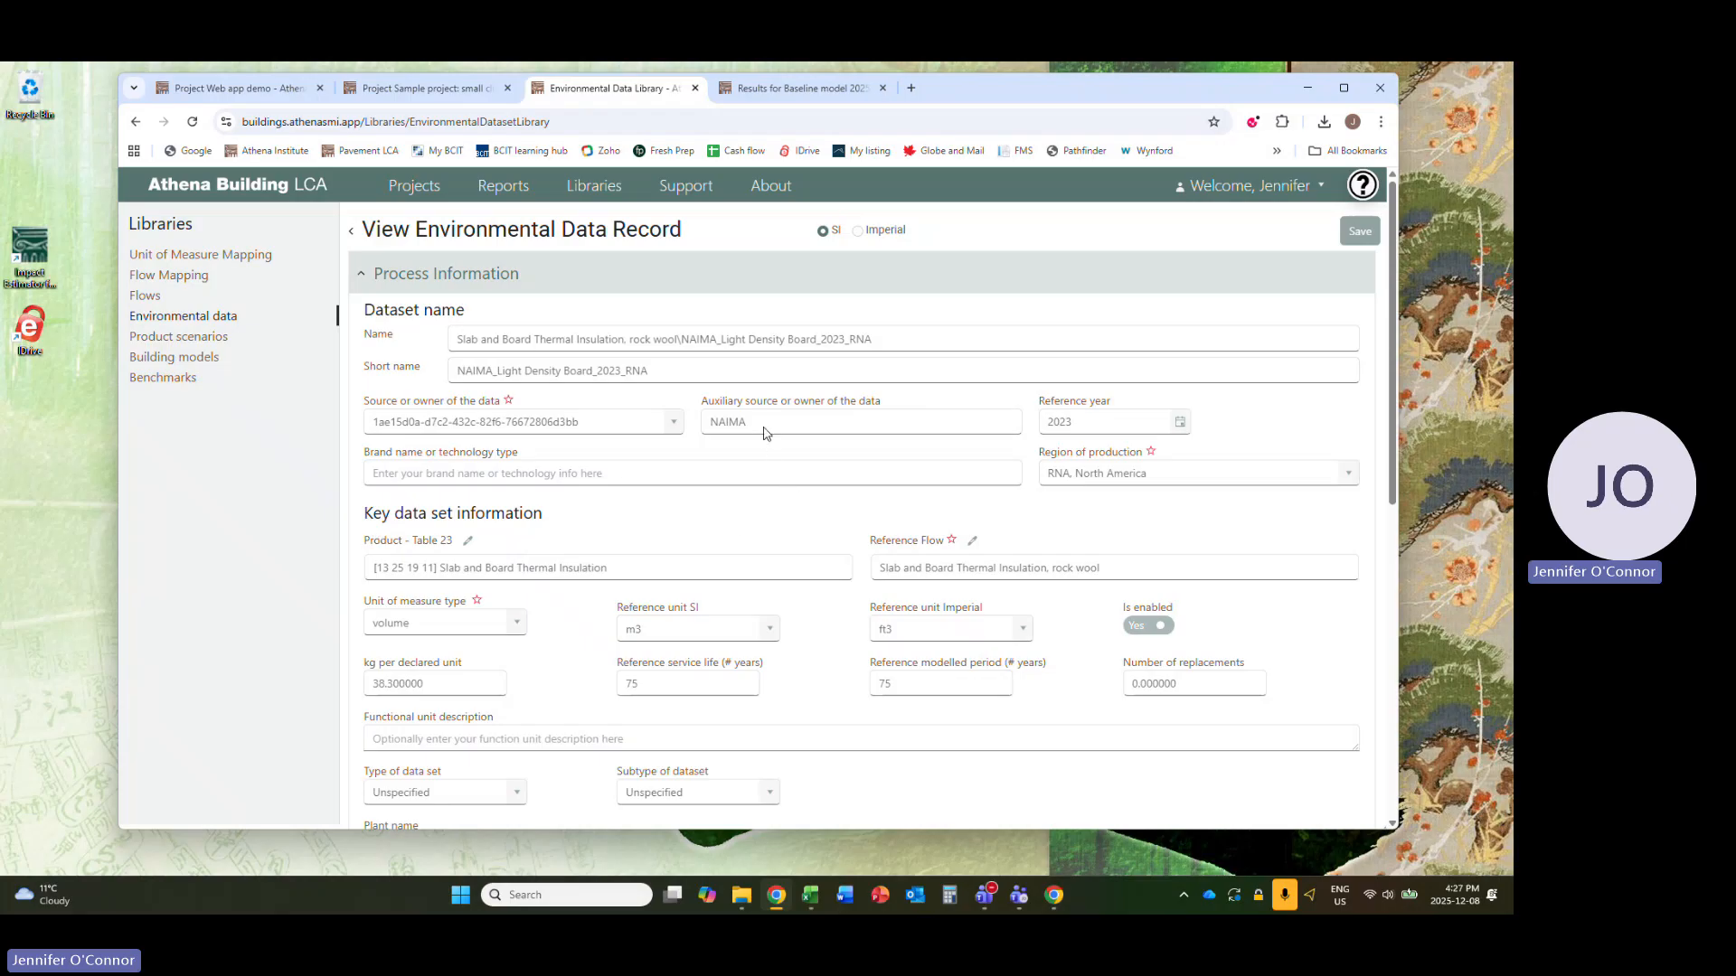
scroll(764, 432, "down", 2)
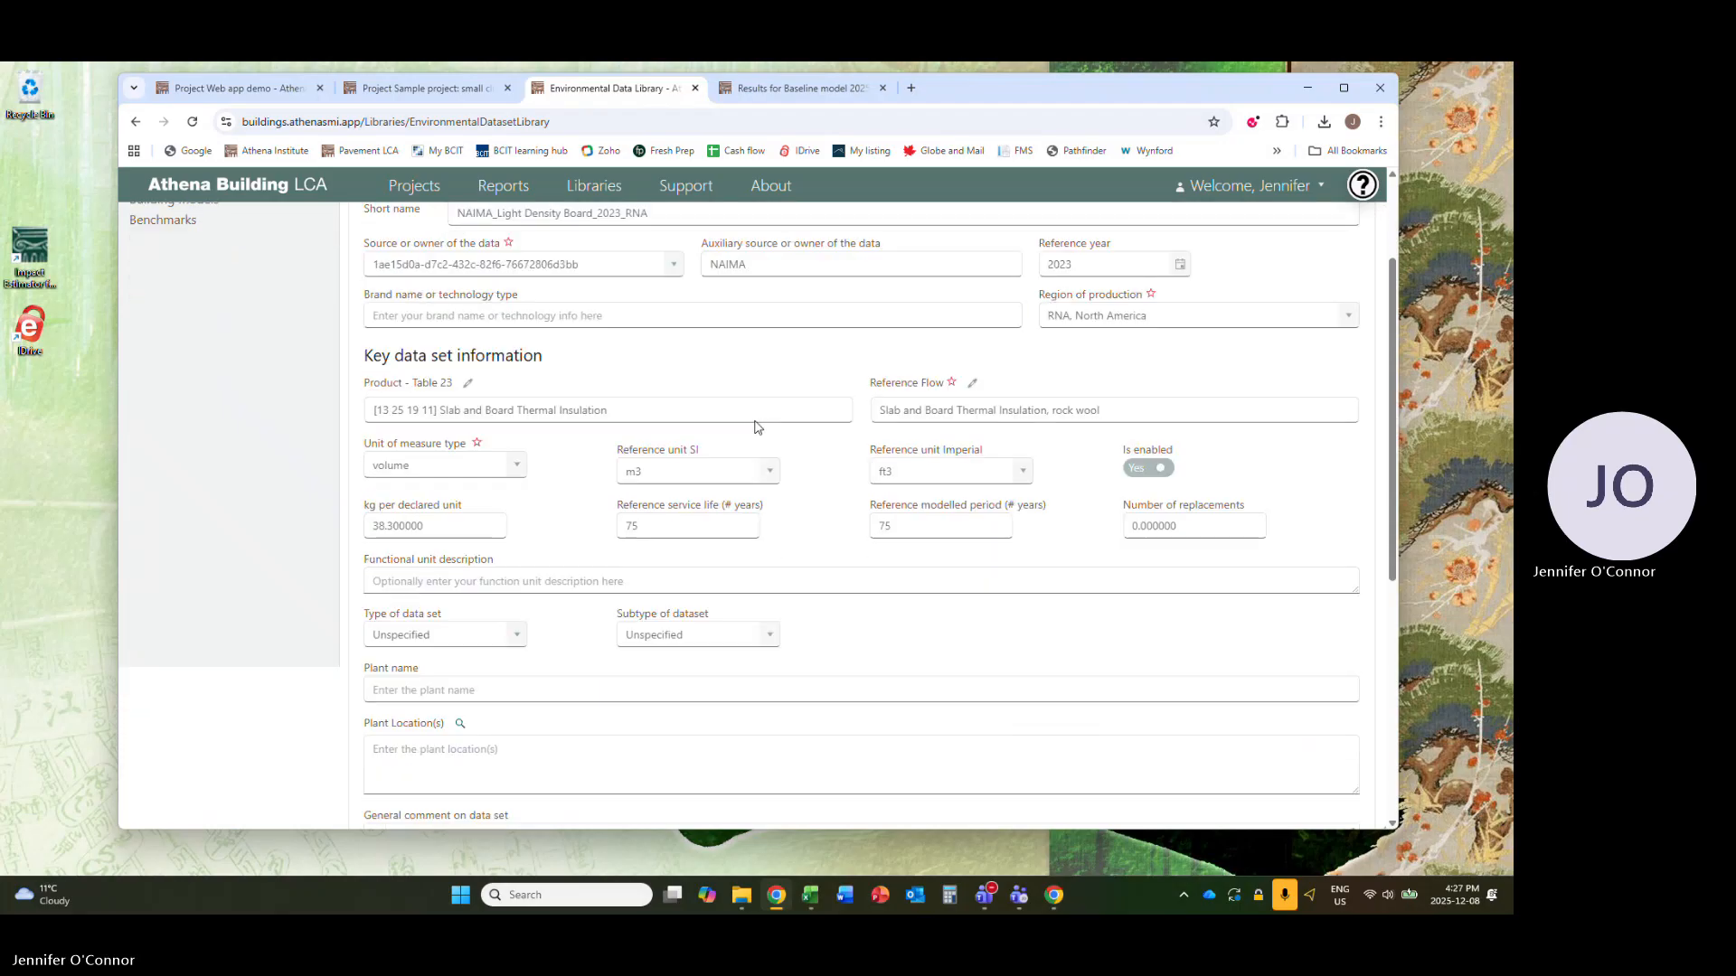
scroll(758, 427, "down", 2)
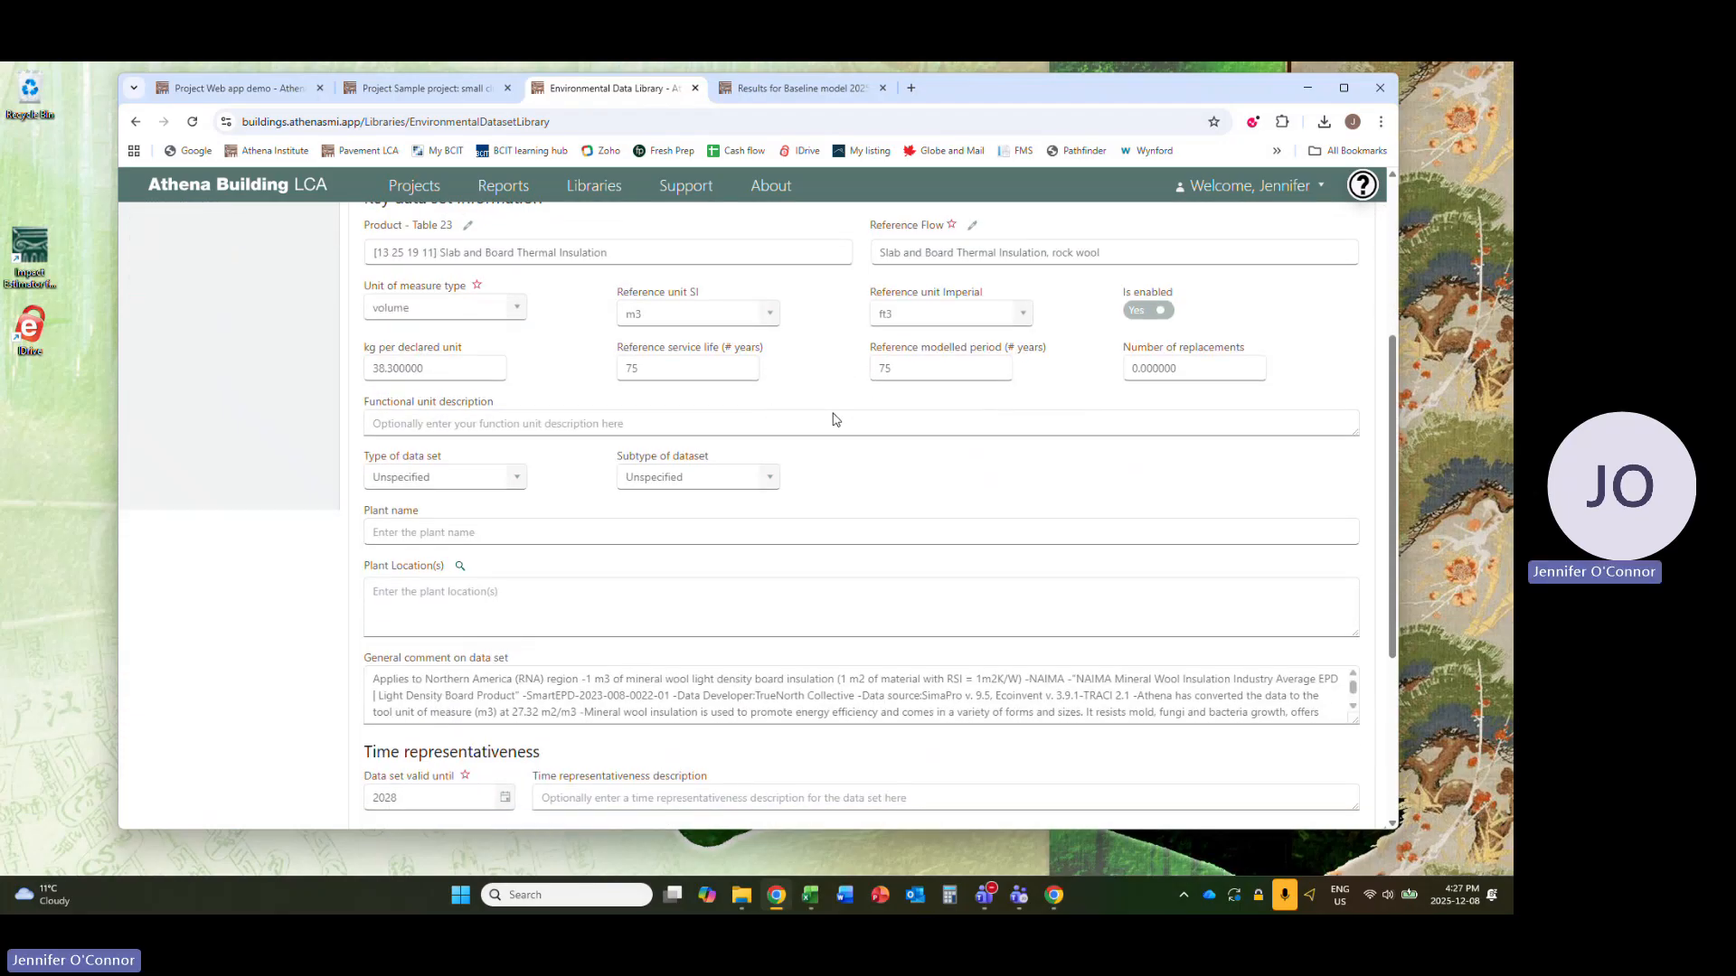
scroll(812, 412, "down", 2)
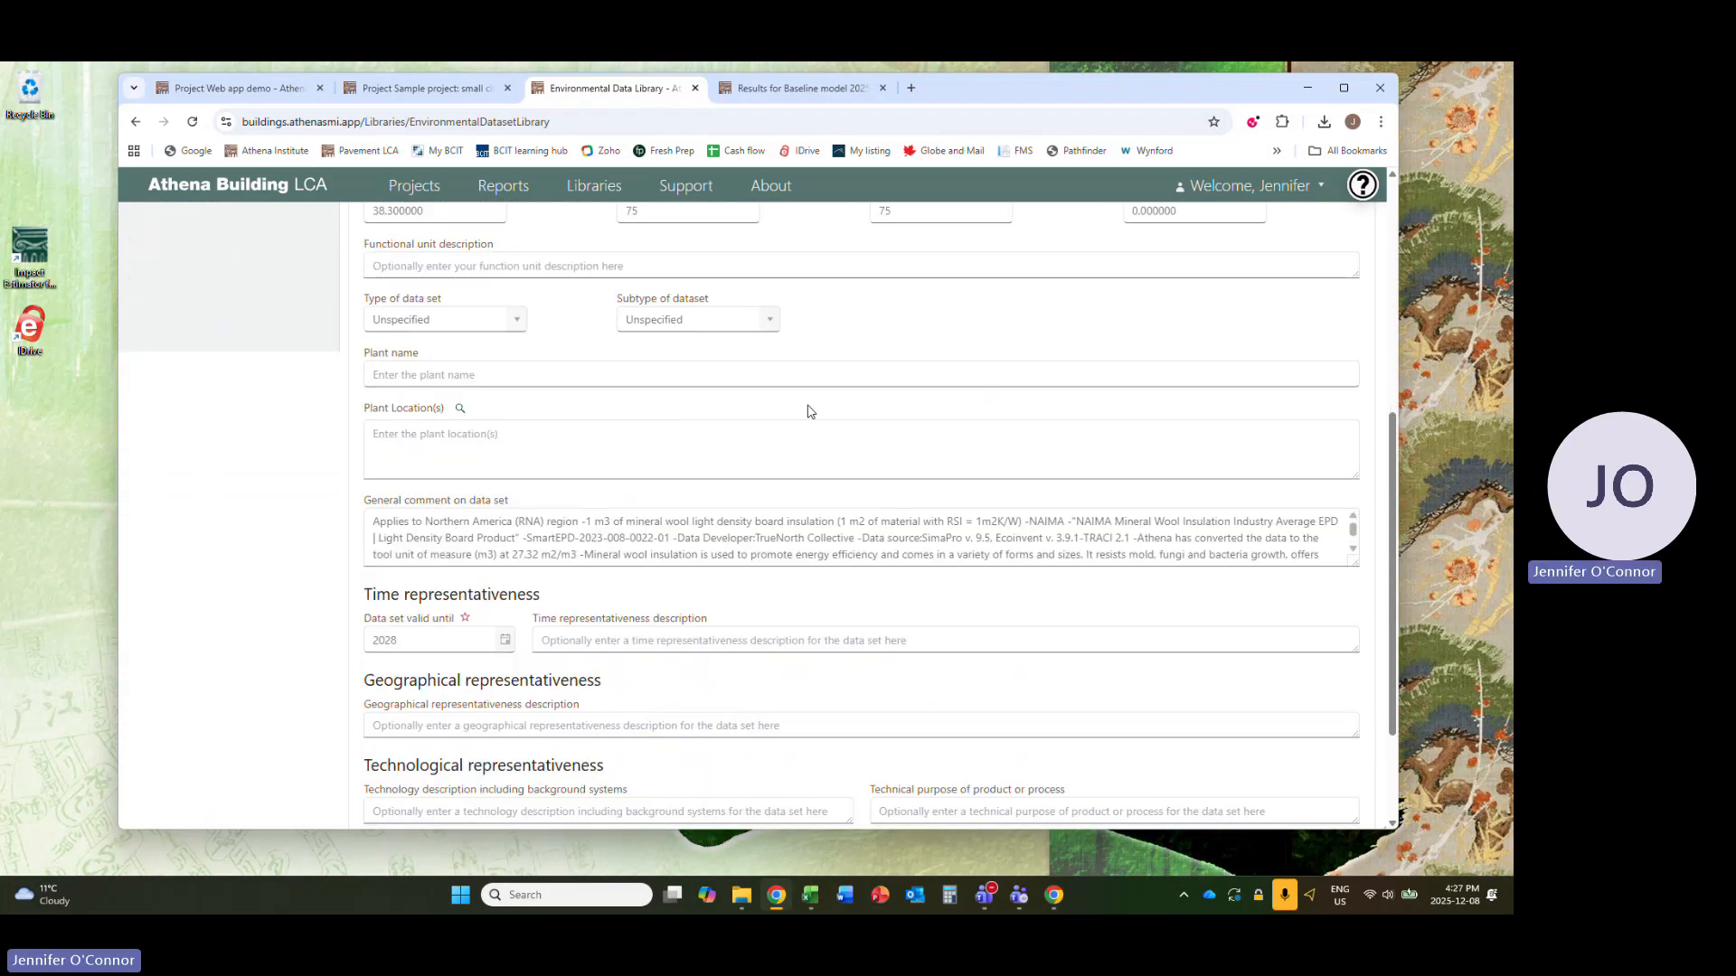
scroll(805, 418, "down", 2)
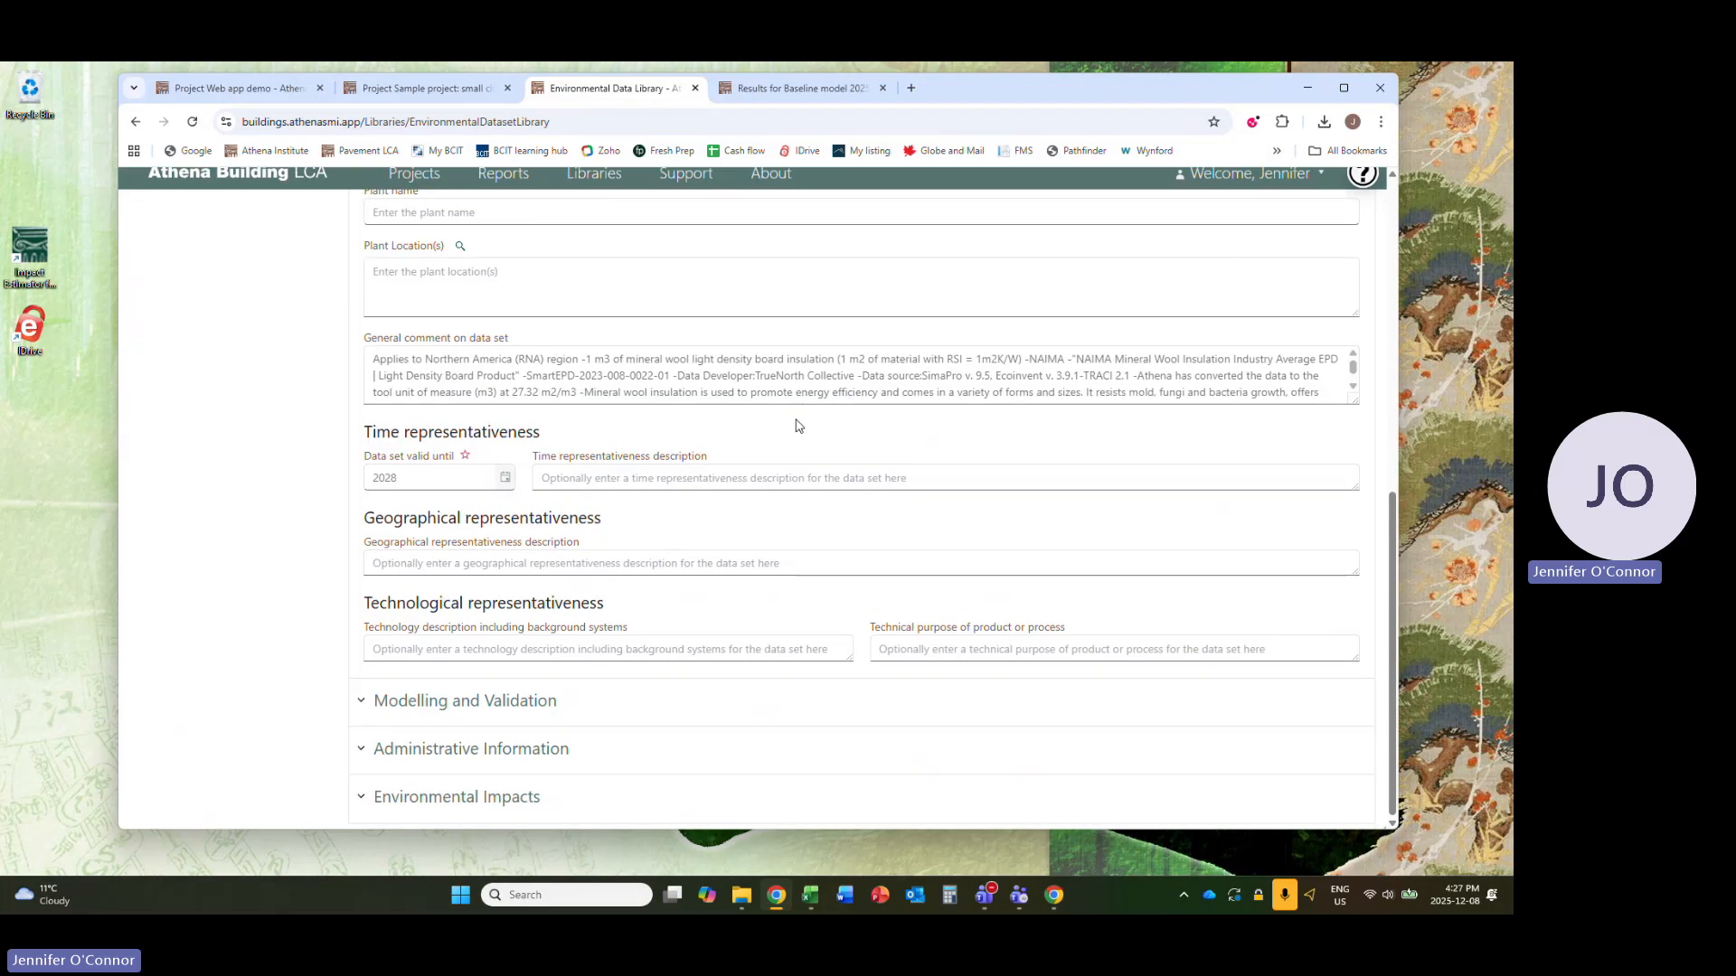
Step: Expand and examine the record's environmental impacts per 1 m3, and close the record to return to the library list
left_click(362, 798)
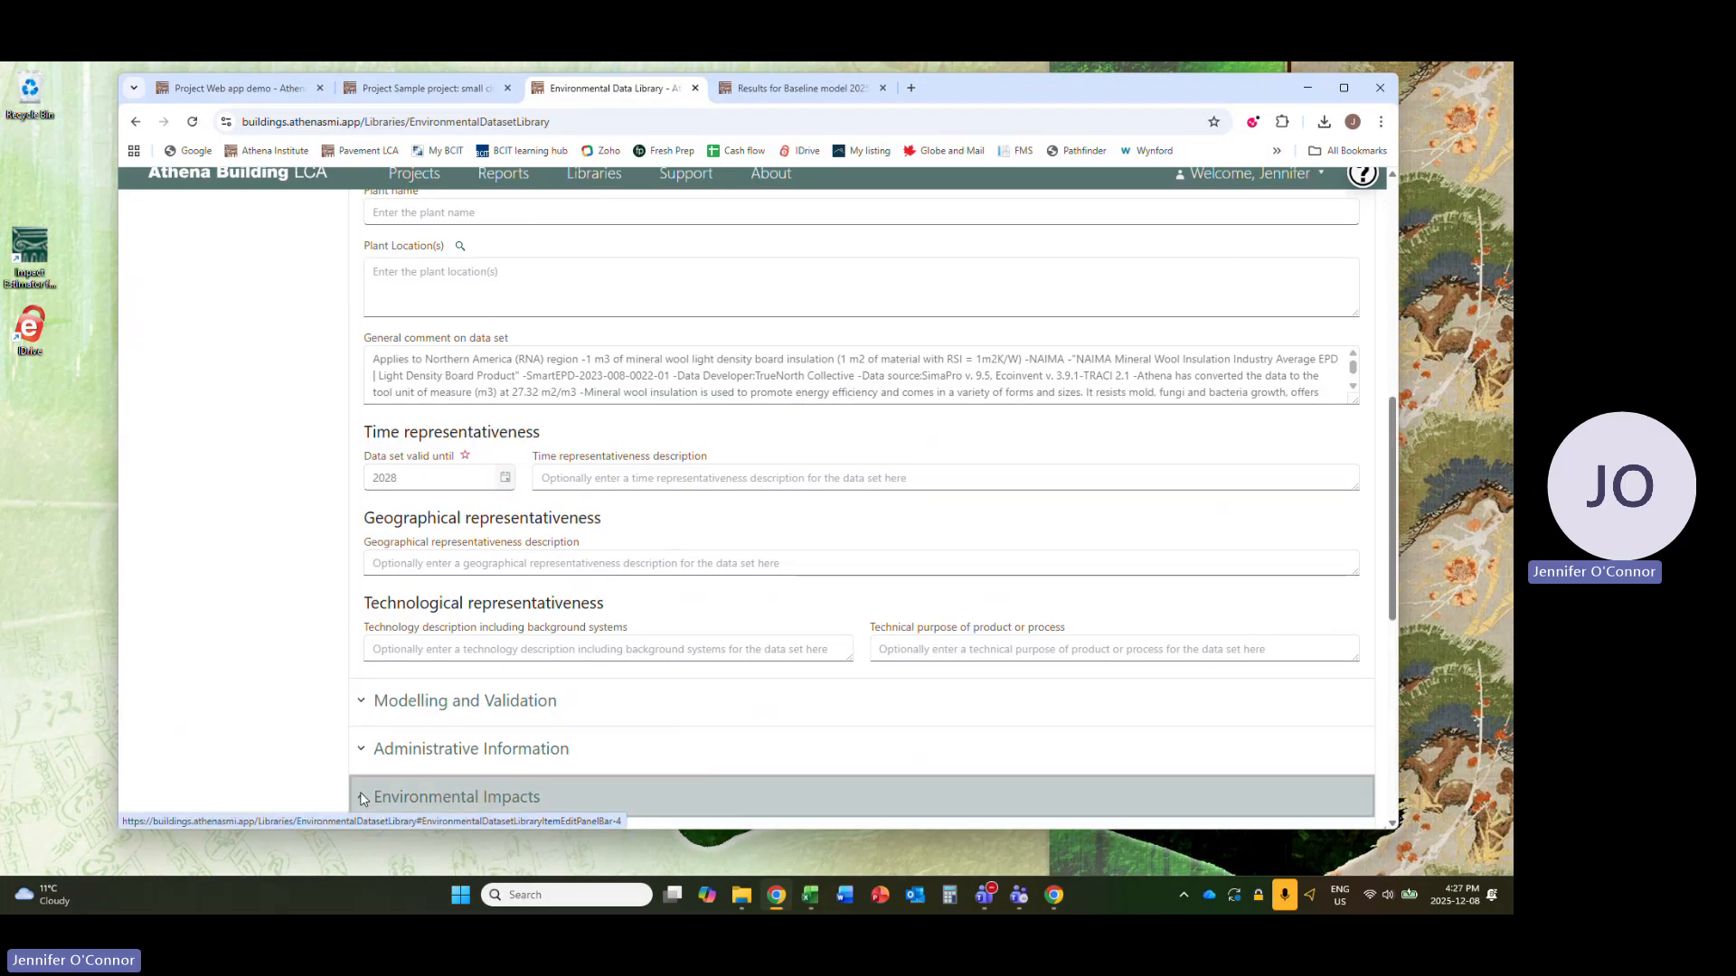
scroll(1381, 552, "down", 2)
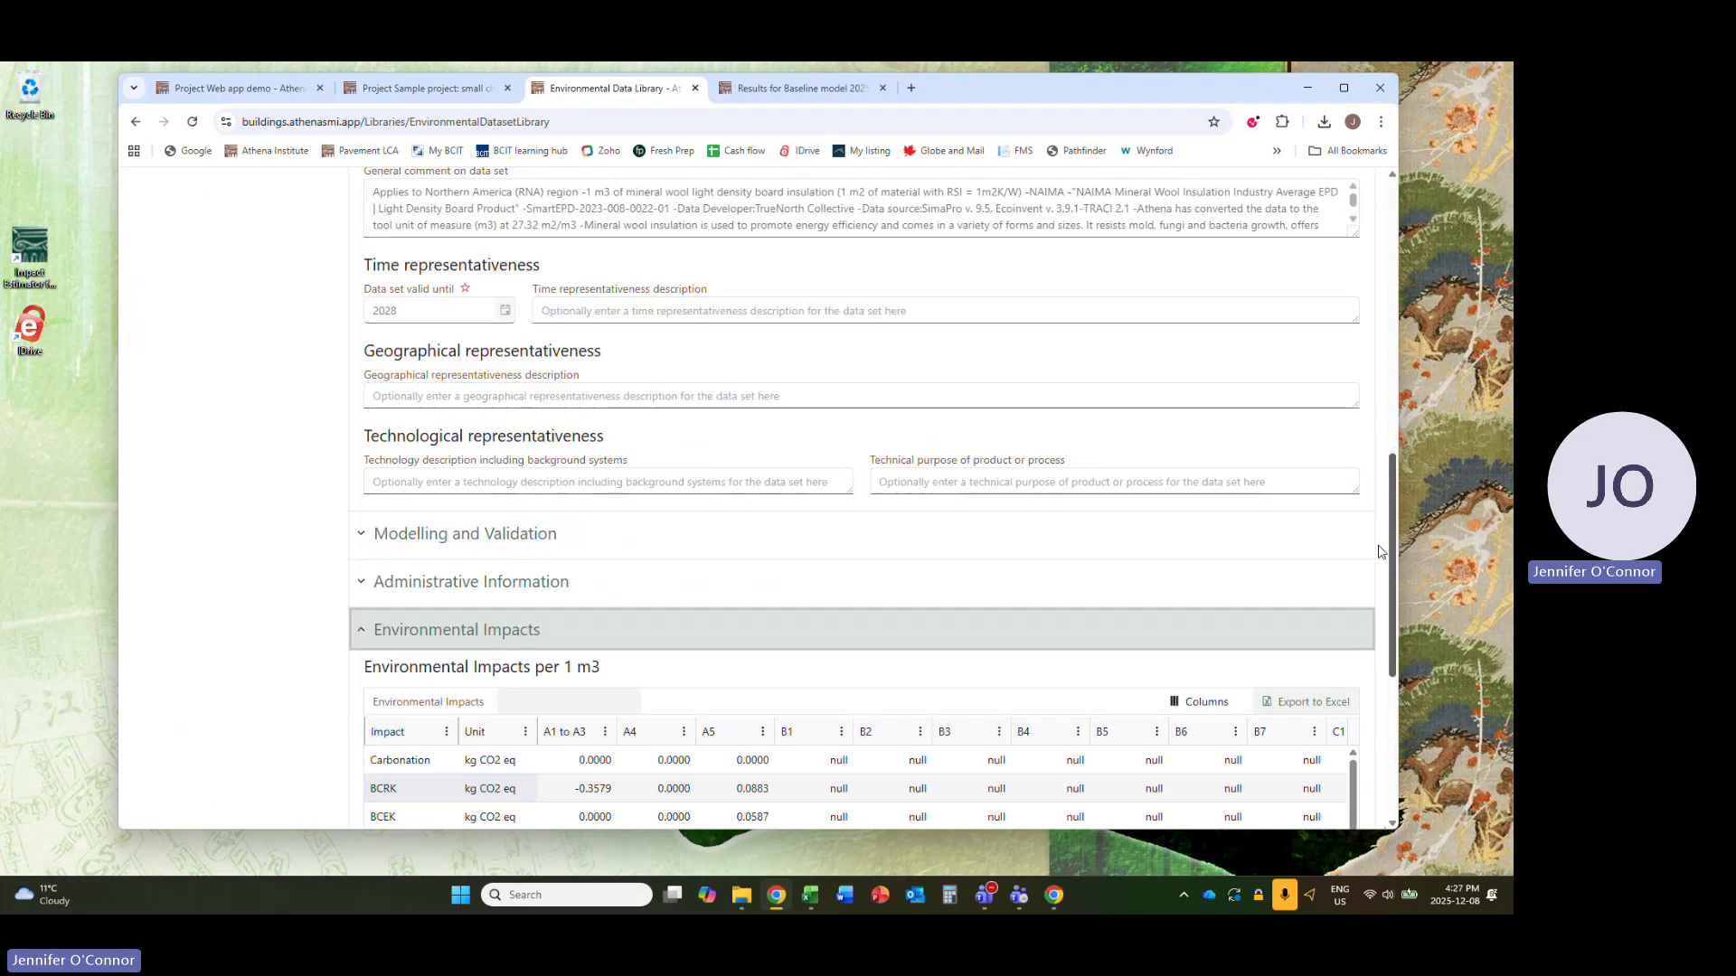
scroll(1381, 551, "down", 3)
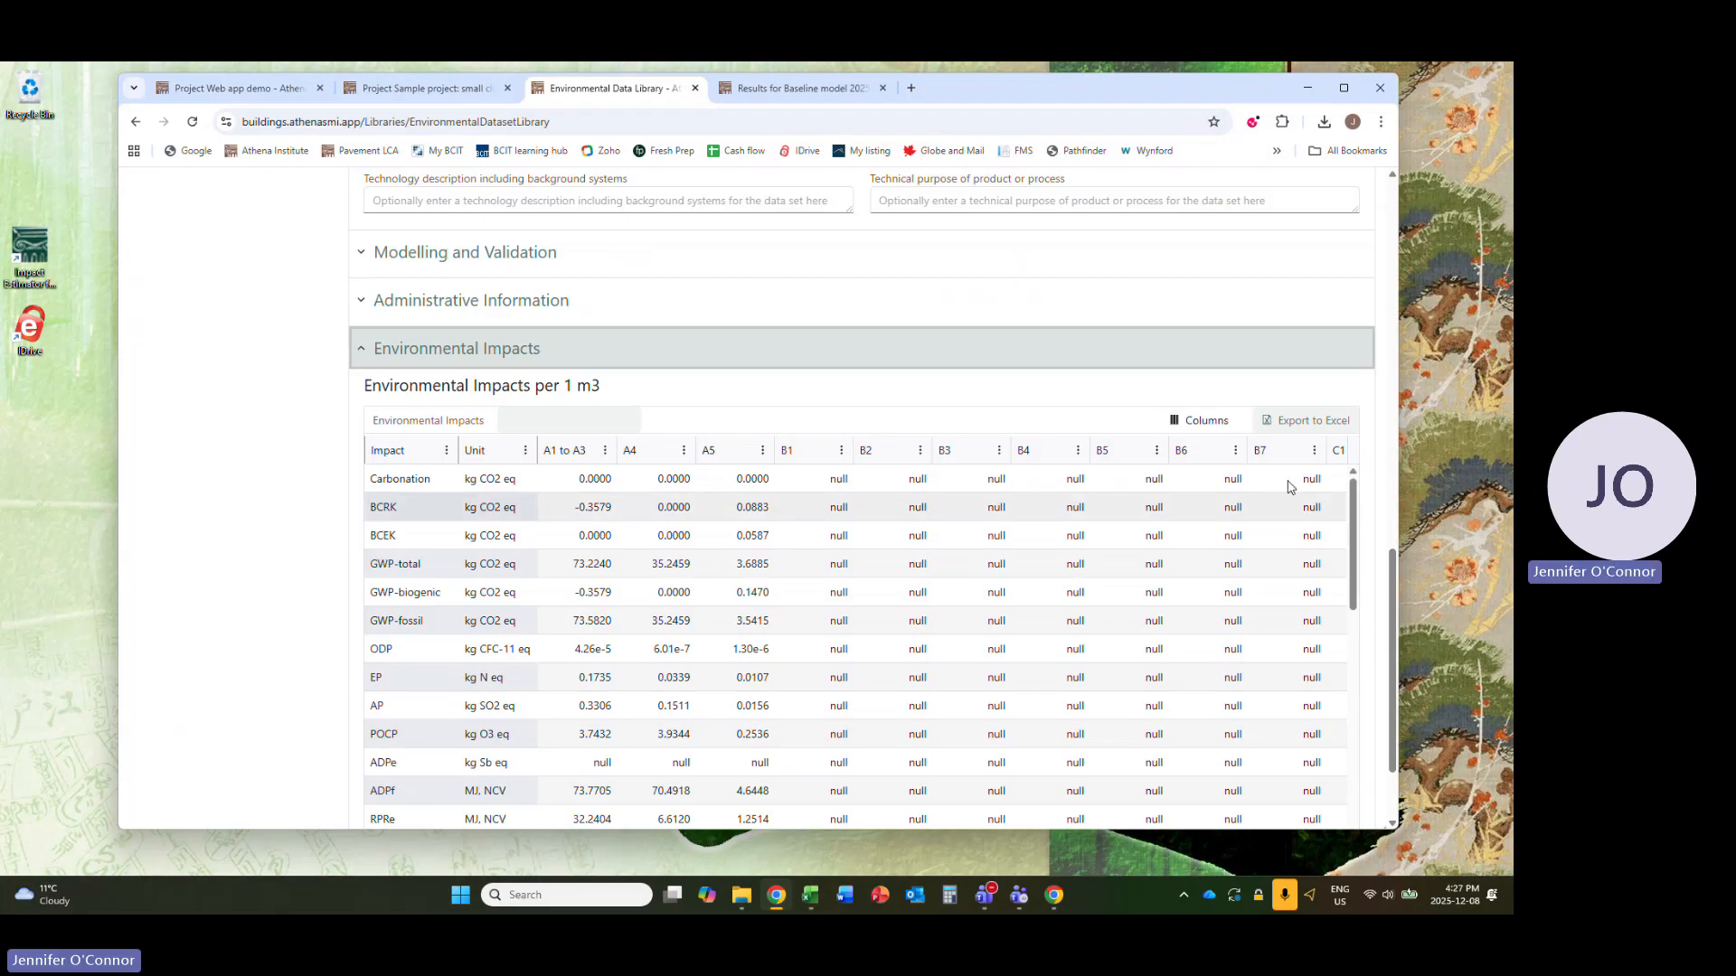
scroll(912, 334, "up", 4)
scroll(913, 344, "up", 8)
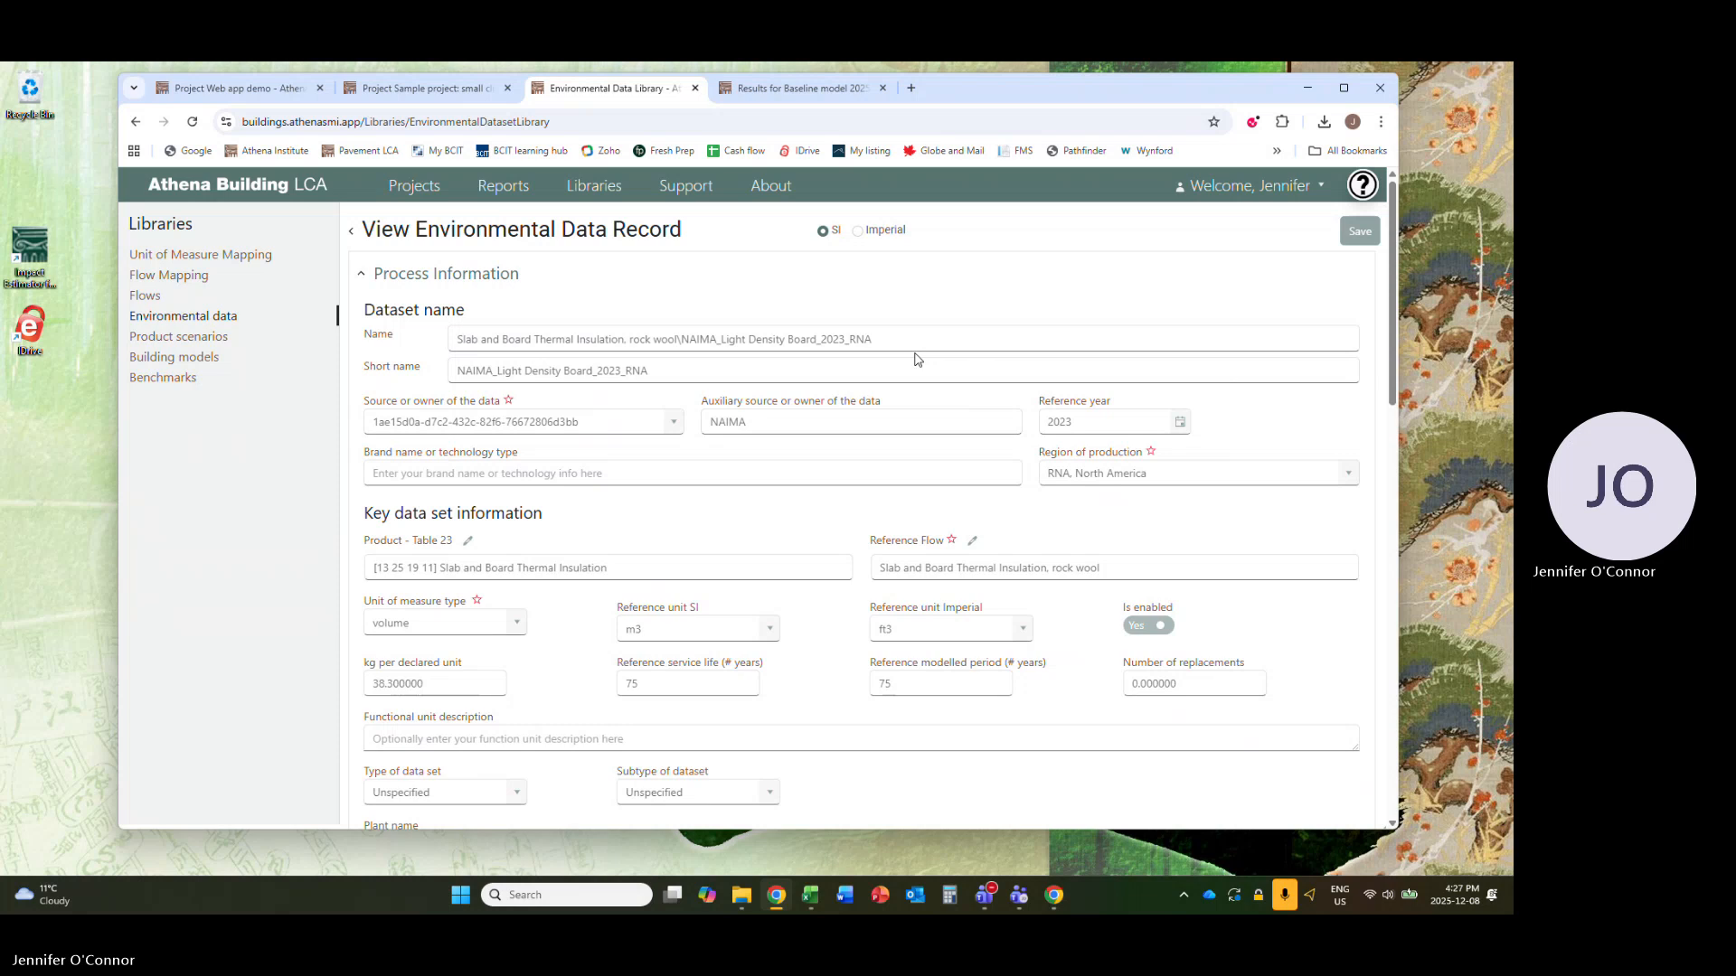
left_click(352, 234)
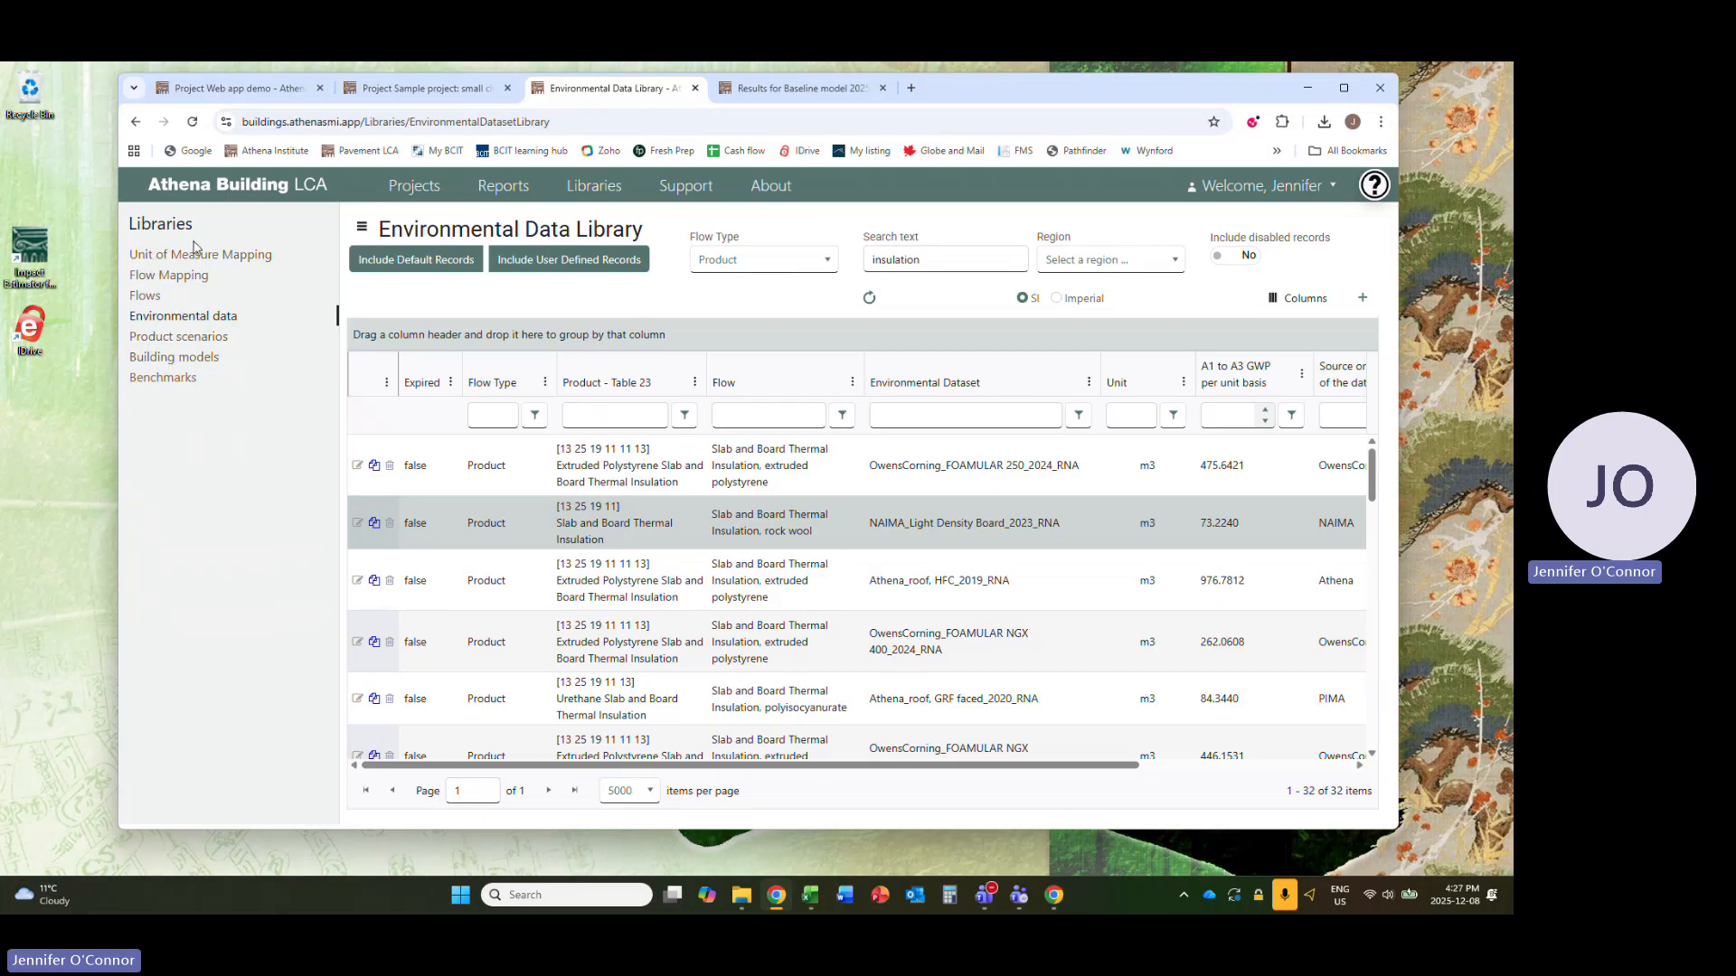
Step: Open the product scenario library and delete the unfaced fiberglass insulation record labelled "Test scenario"
left_click(178, 342)
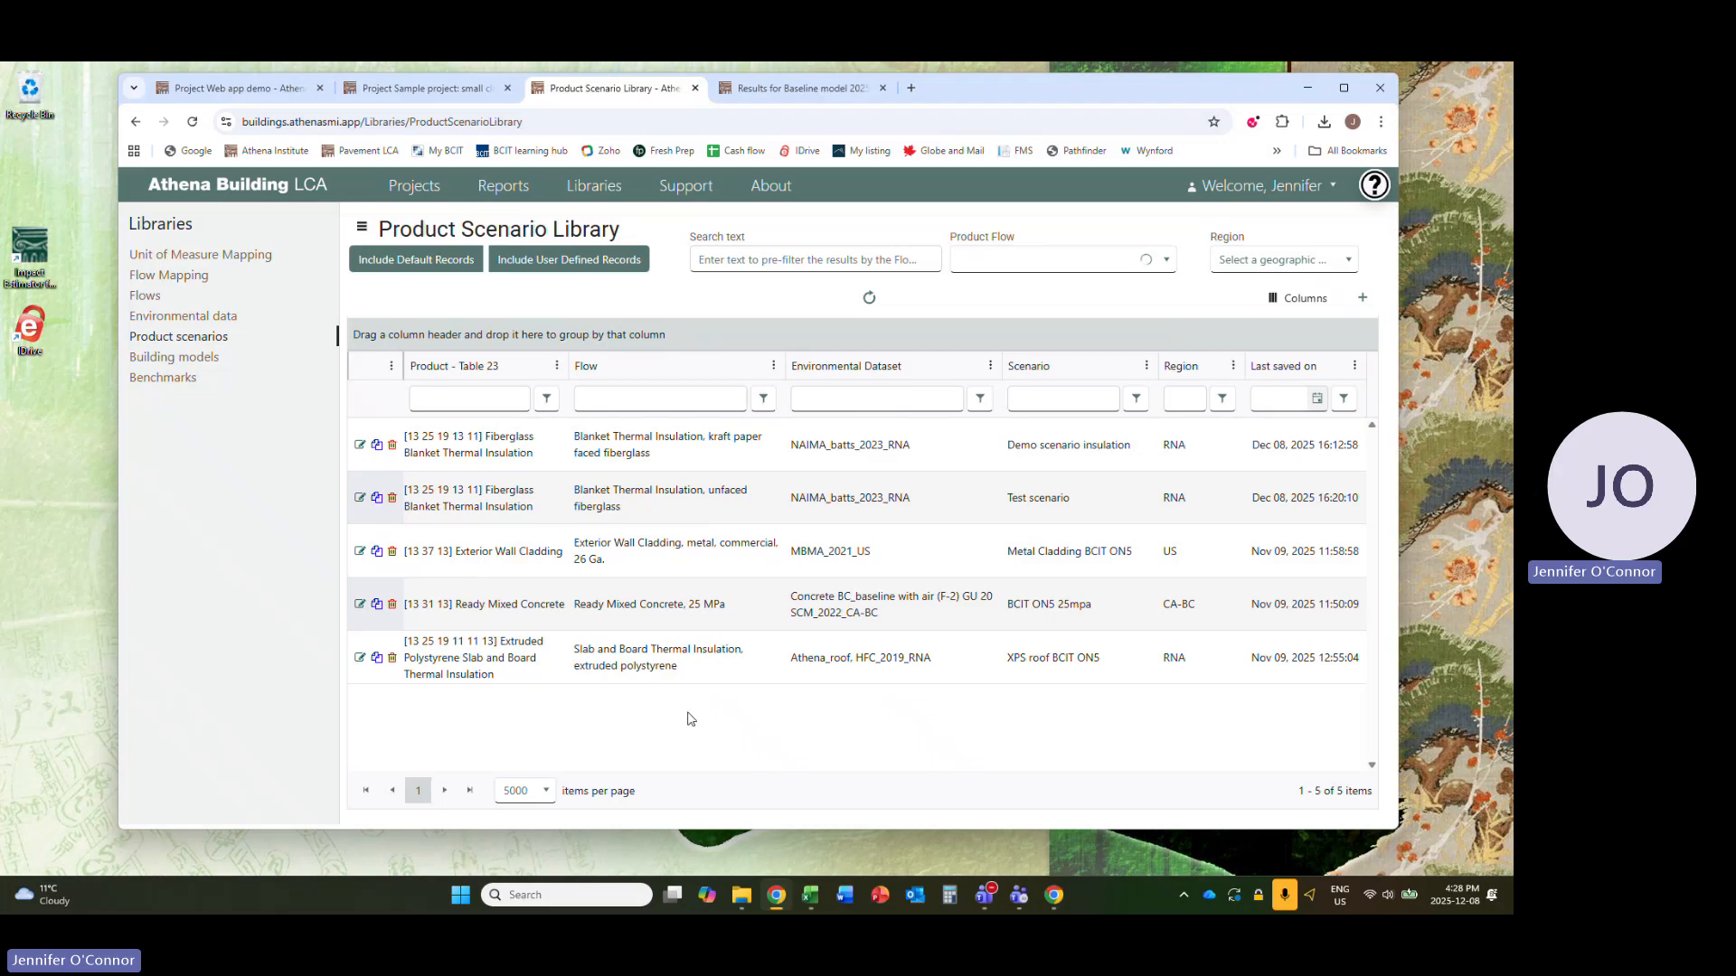
left_click(391, 497)
left_click(680, 538)
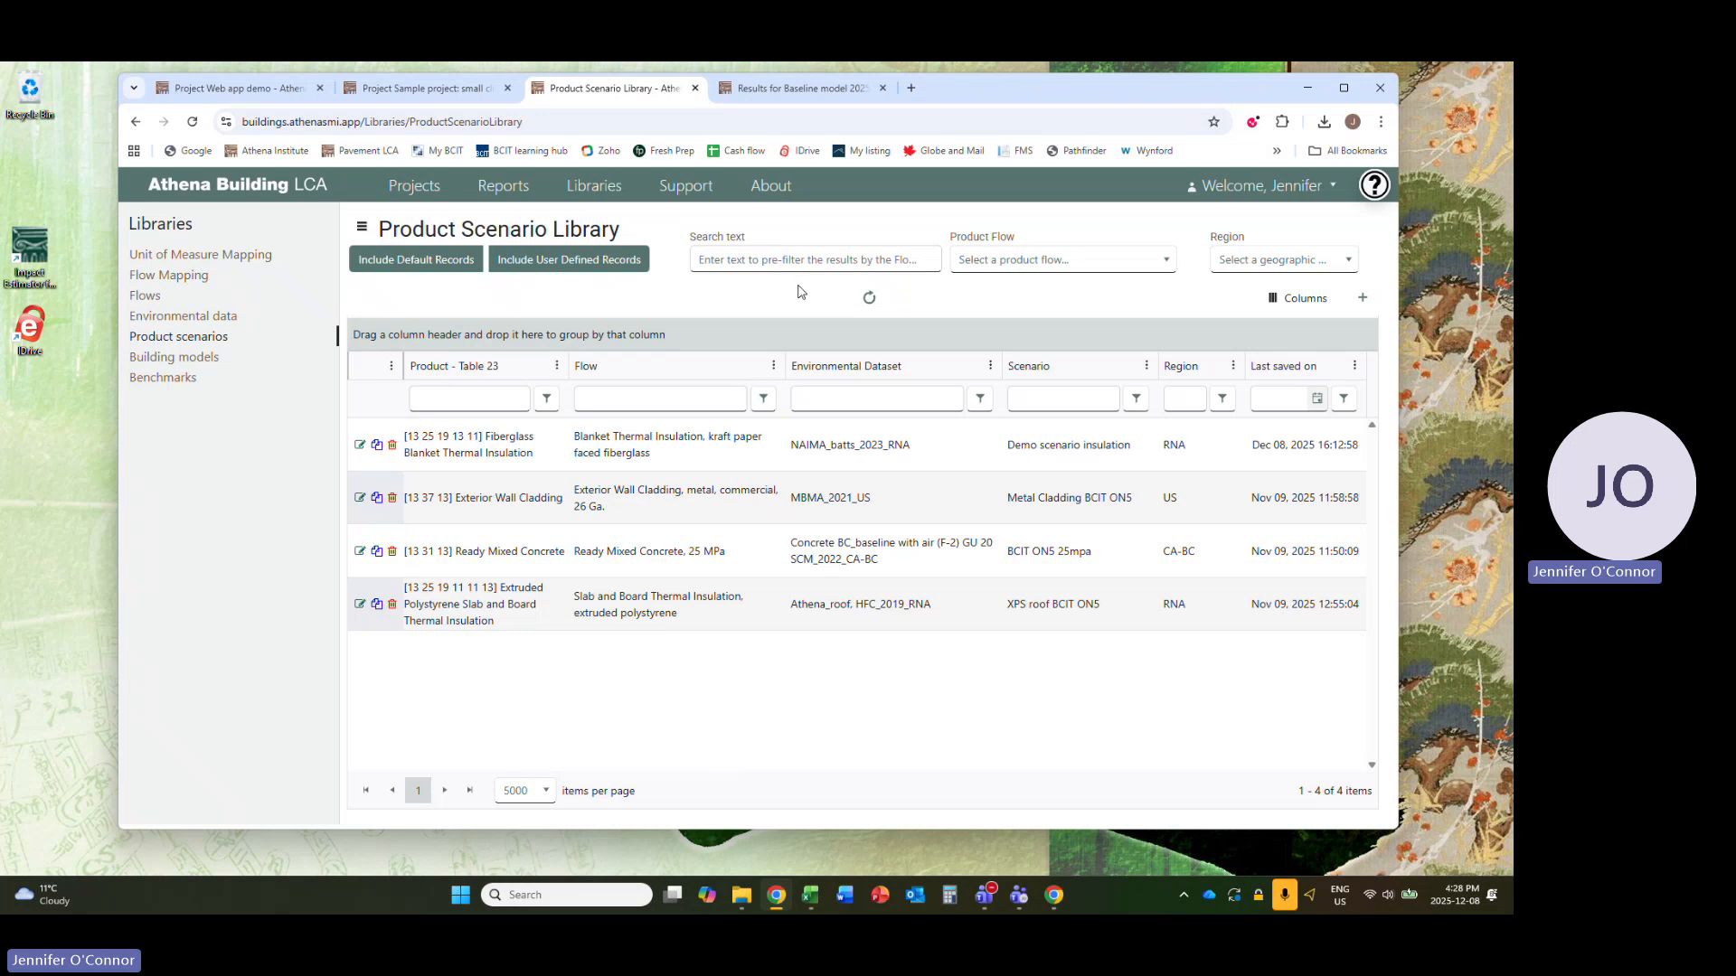
Step: Search the product scenario library for "fiberglass" and look through the available product flow filter options without choosing one
left_click(788, 260)
type("fiberglass")
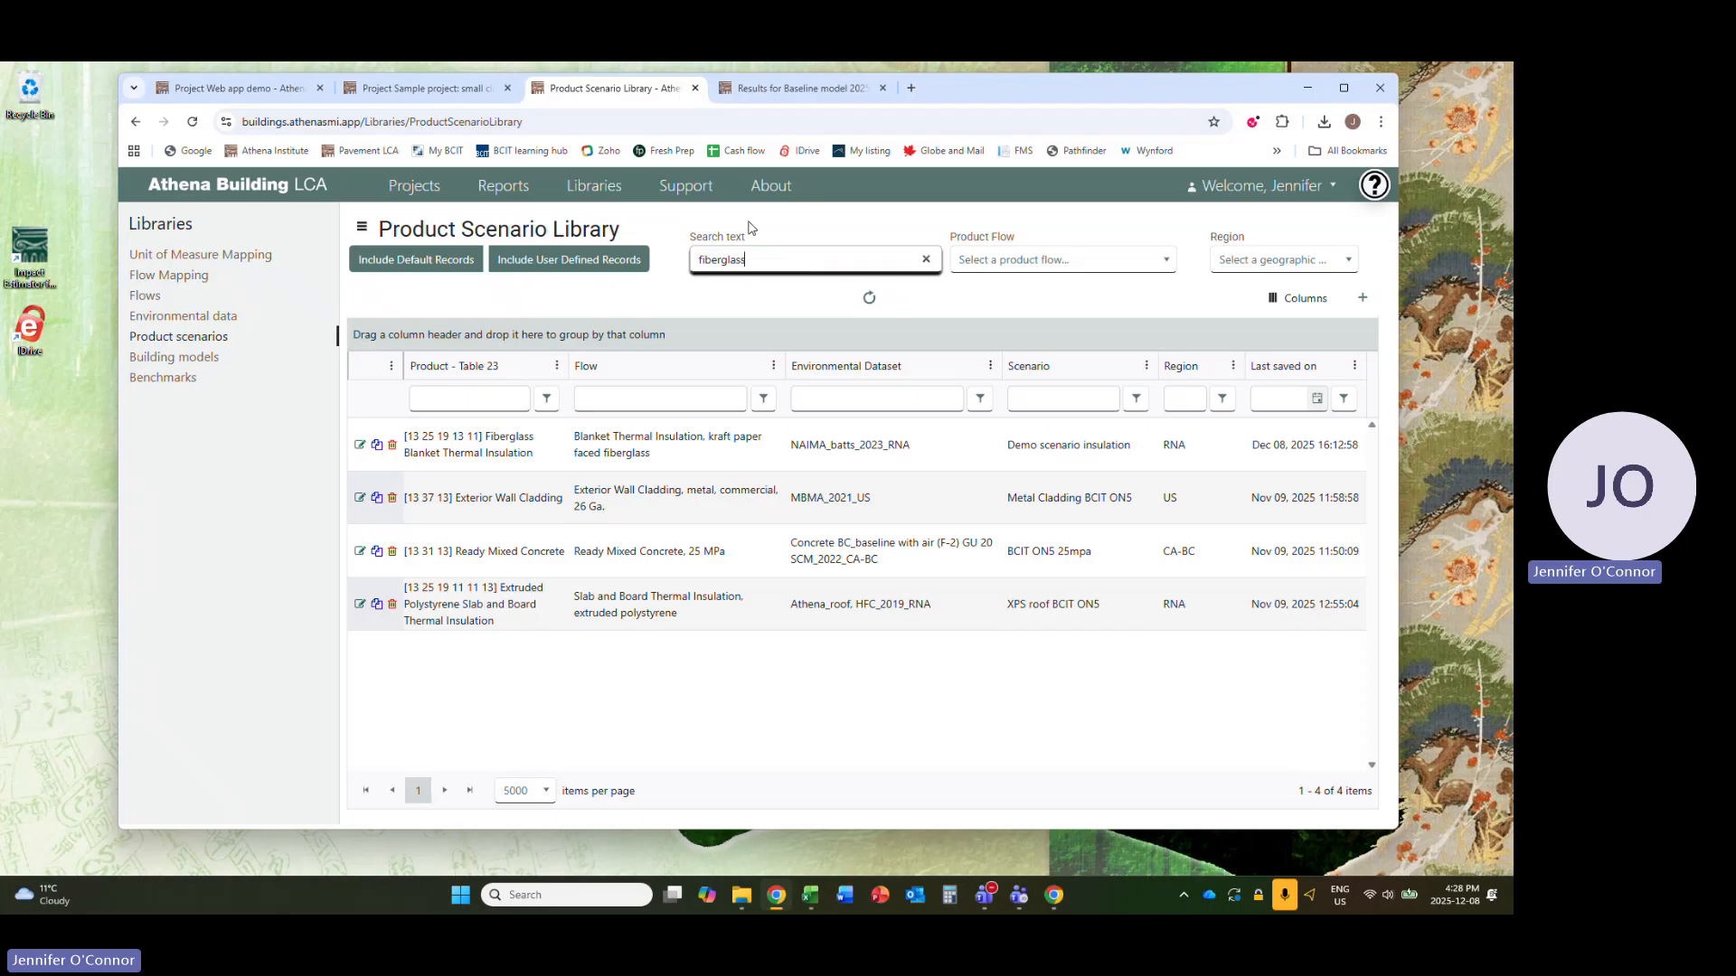
left_click(1166, 261)
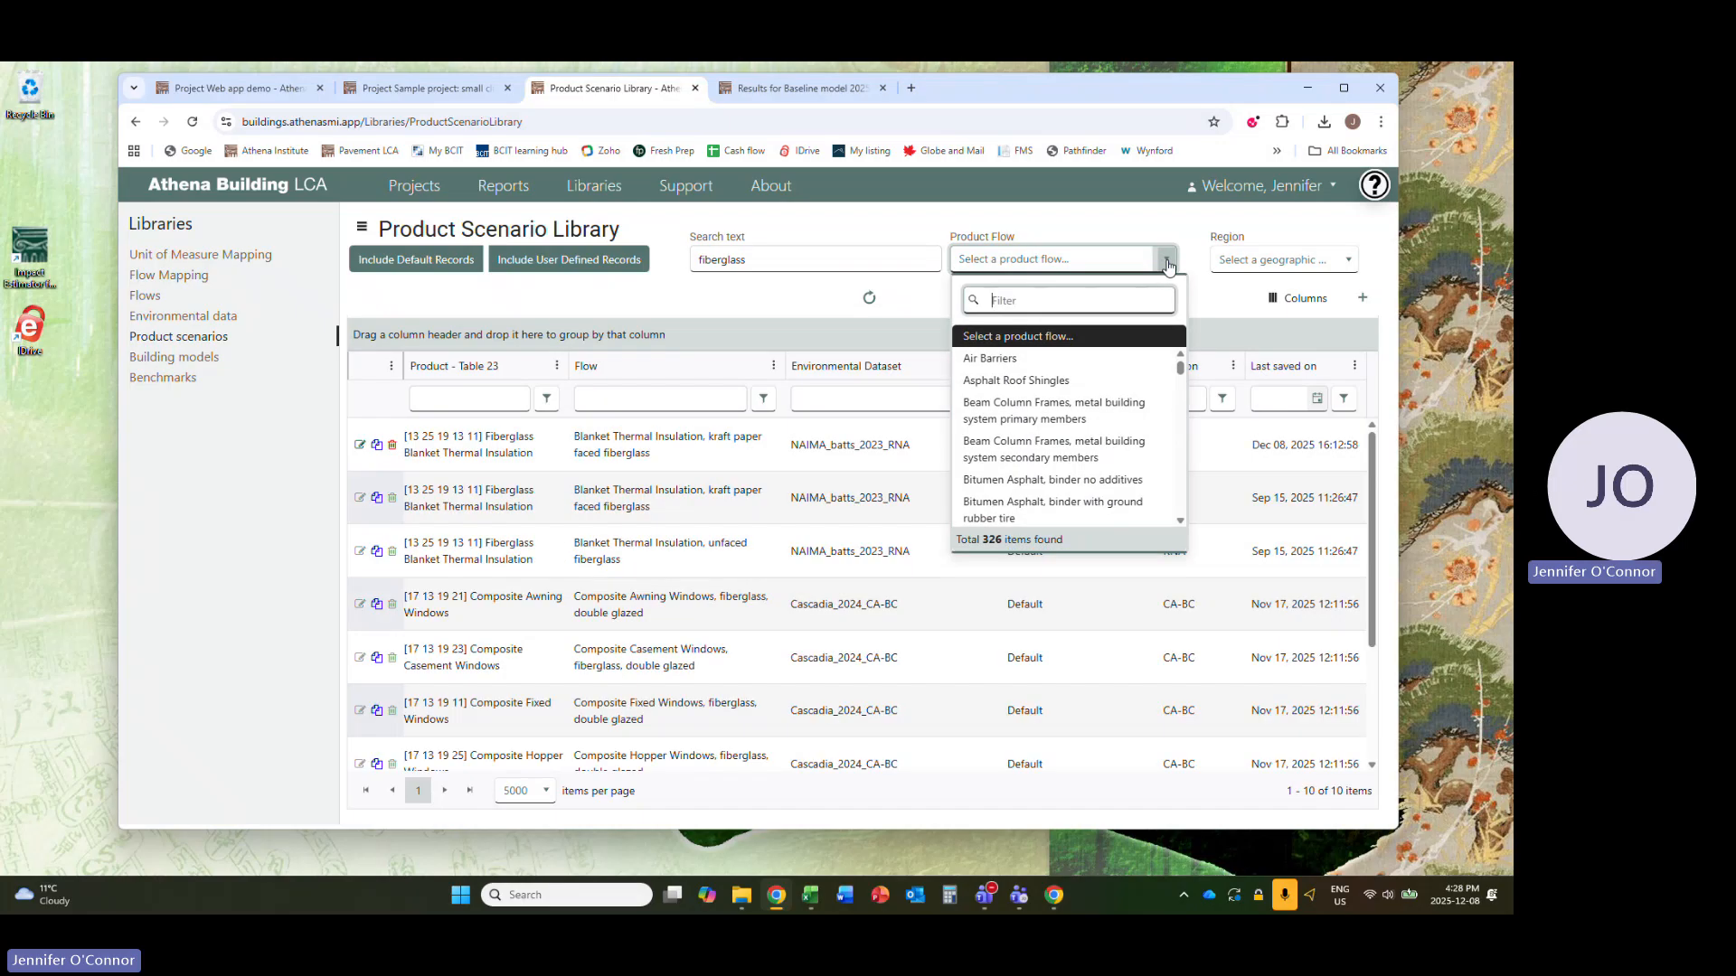
scroll(1107, 400, "down", 1)
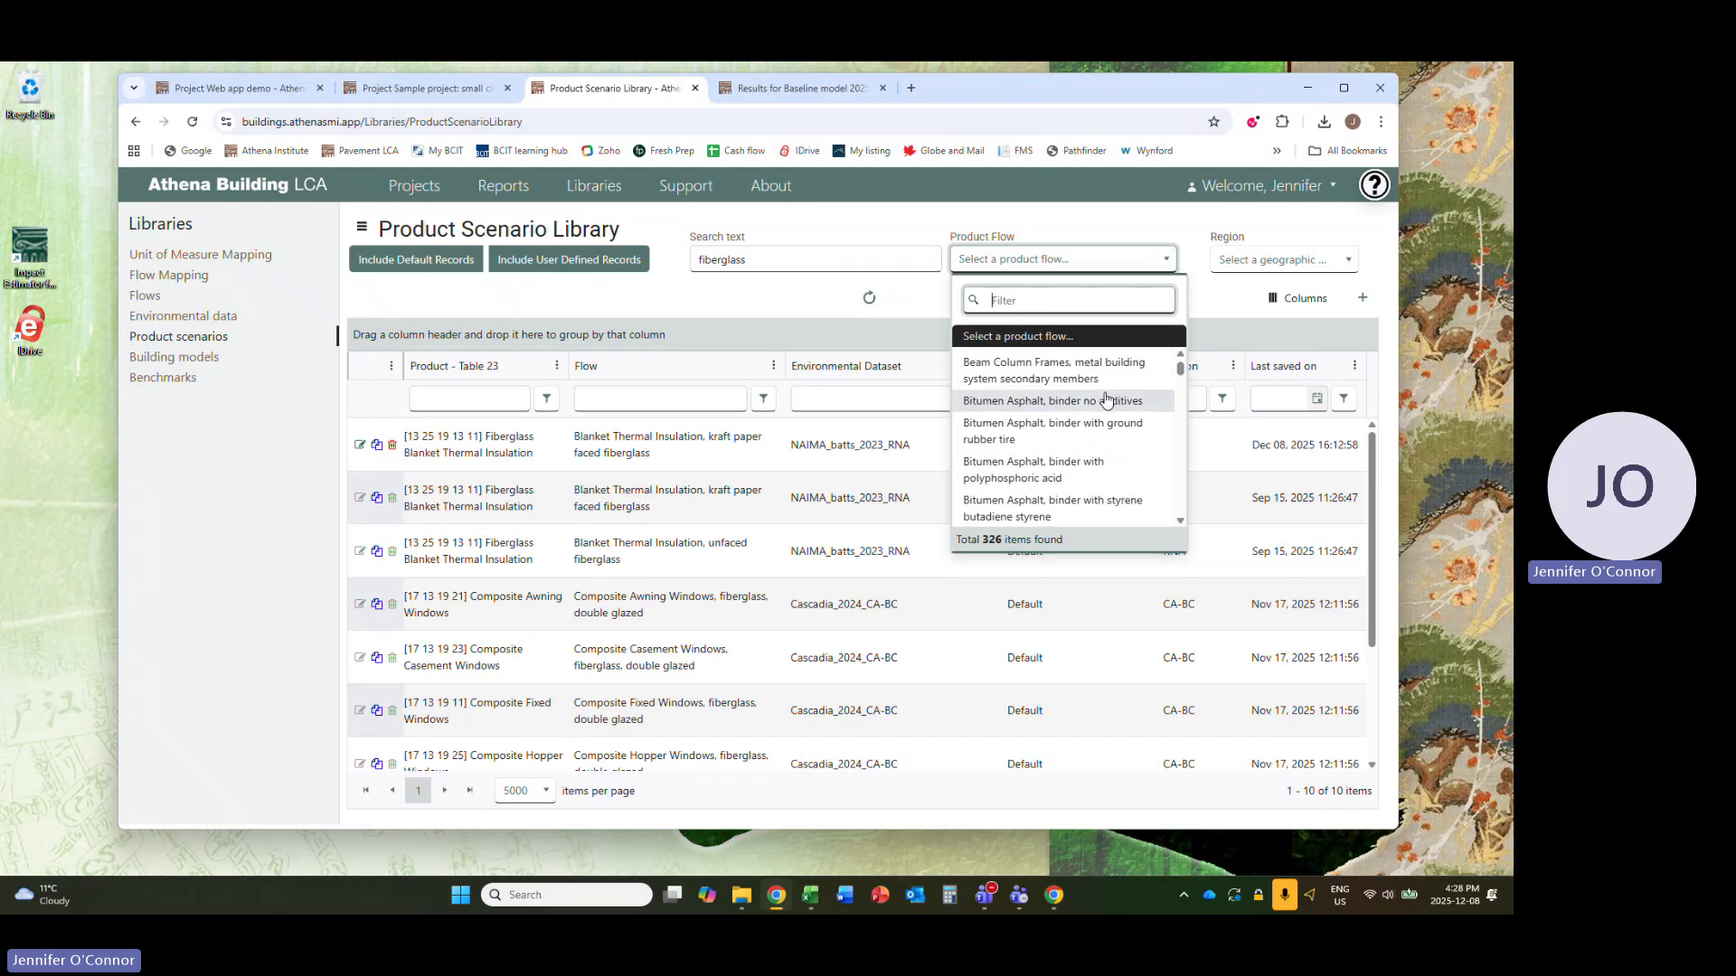
left_click(773, 300)
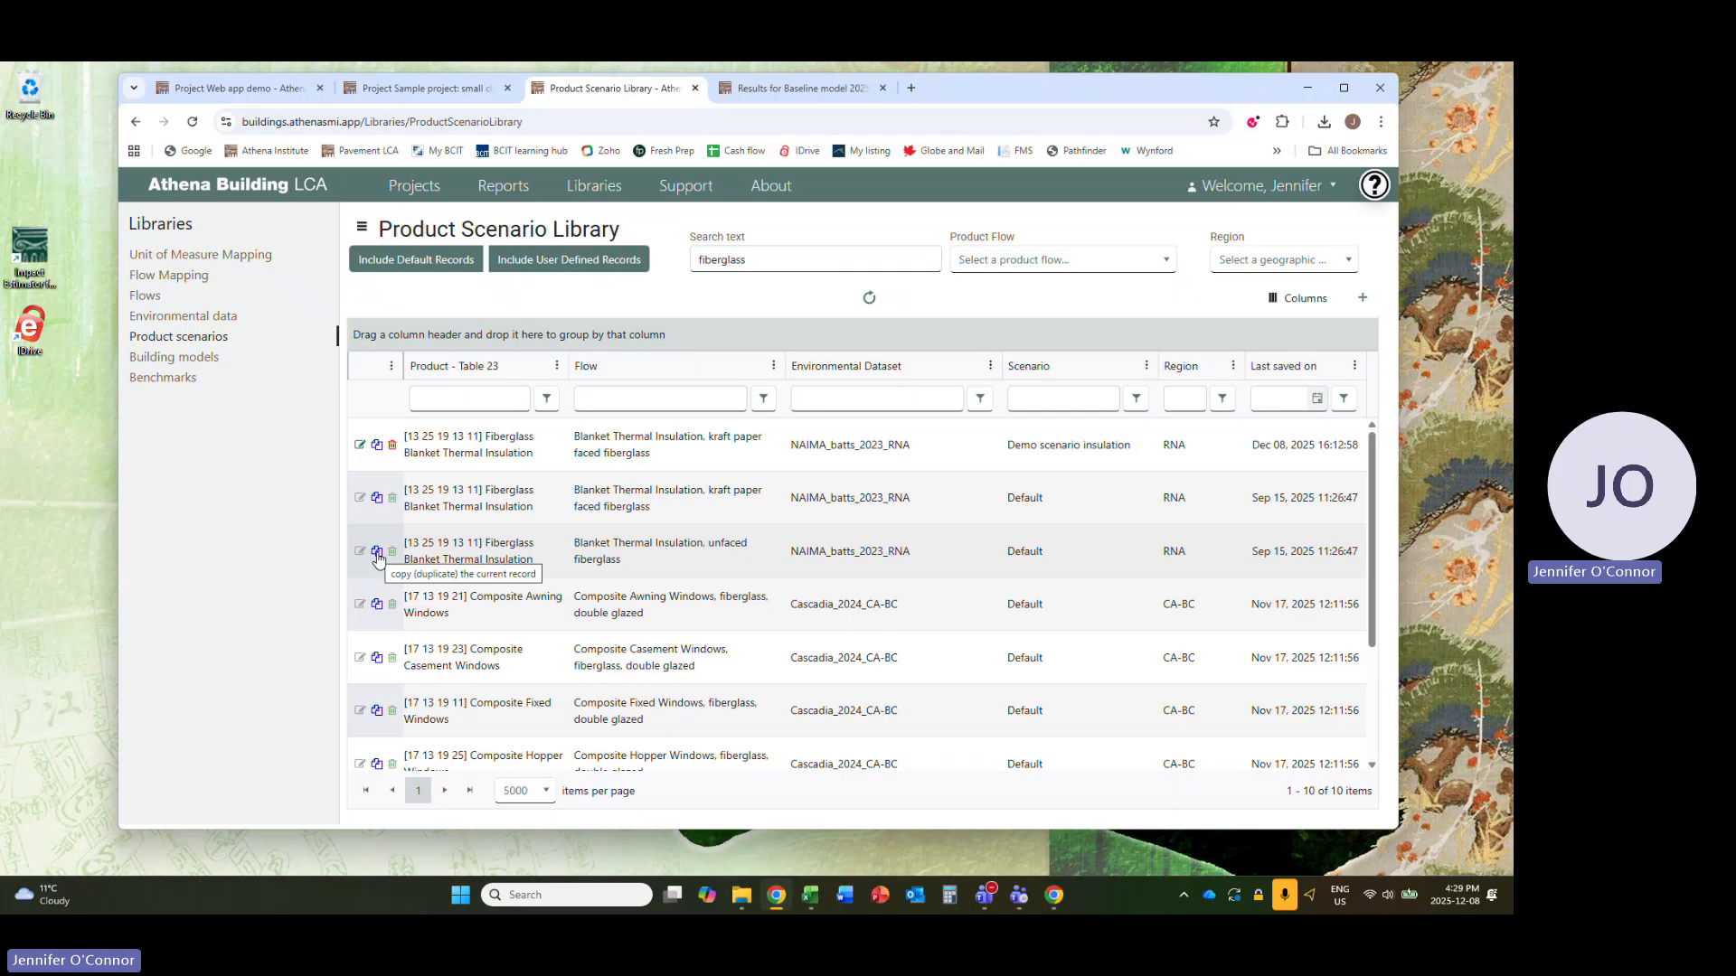
Step: Duplicate the Default scenario for unfaced fiberglass blanket thermal insulation and set the copy's scenario label to "Test scenario"
left_click(377, 551)
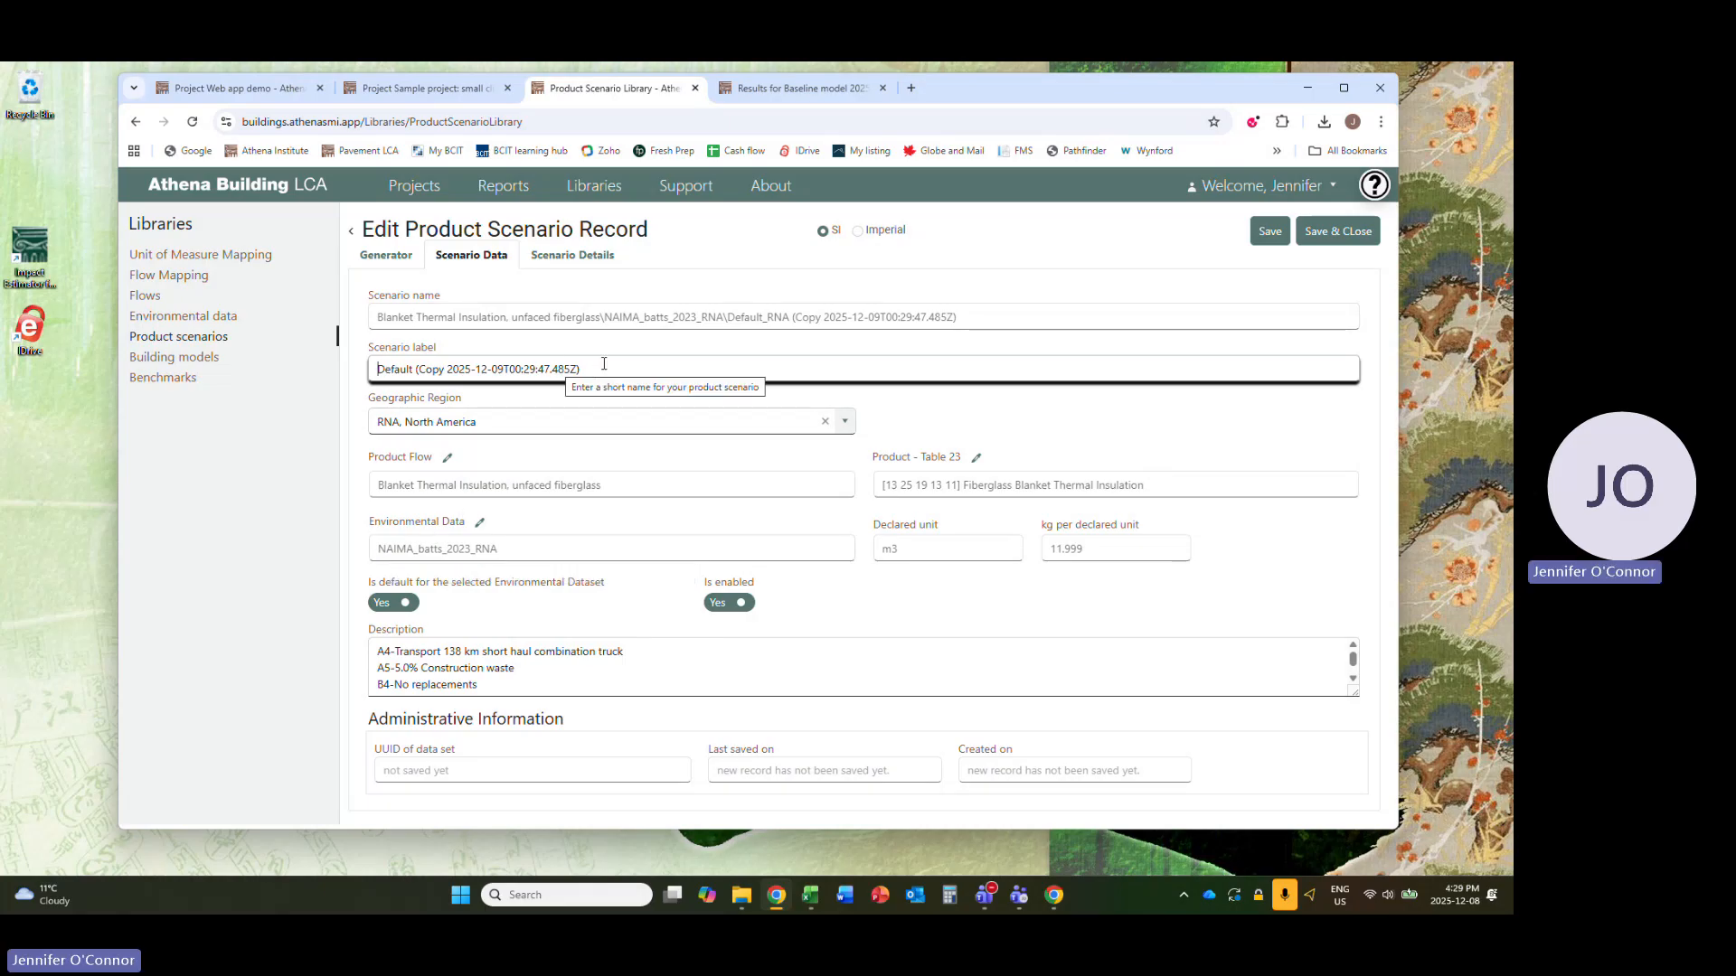
left_click_drag(603, 369, 344, 366)
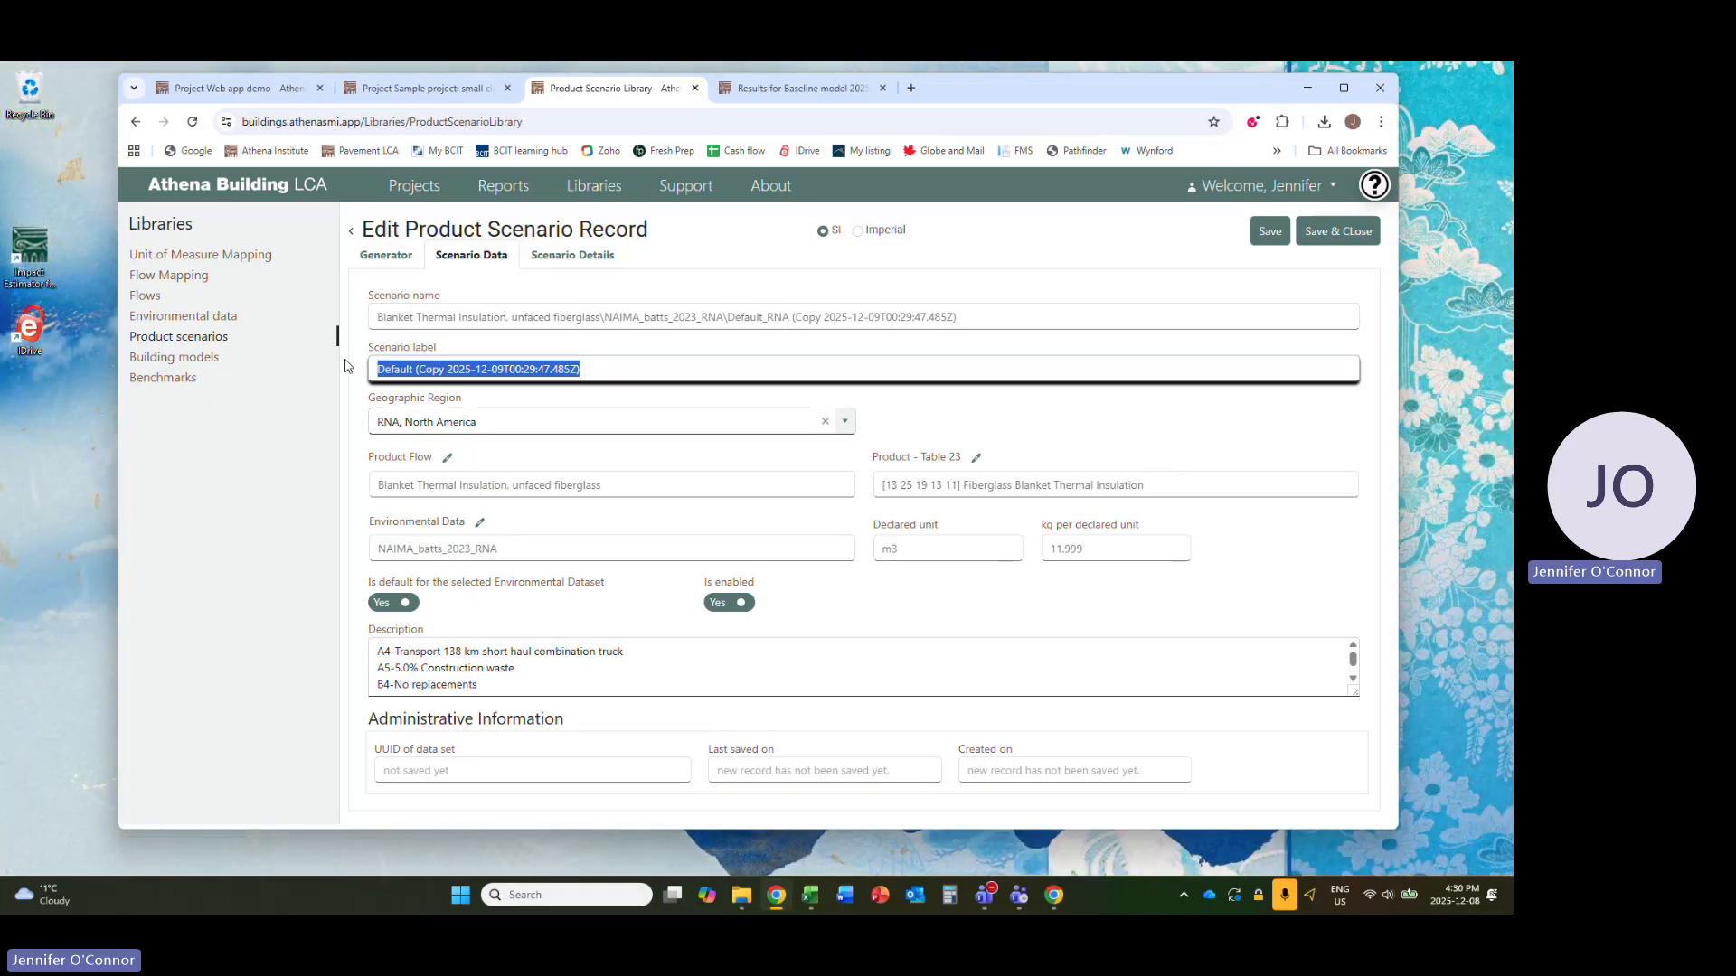
type("Test ")
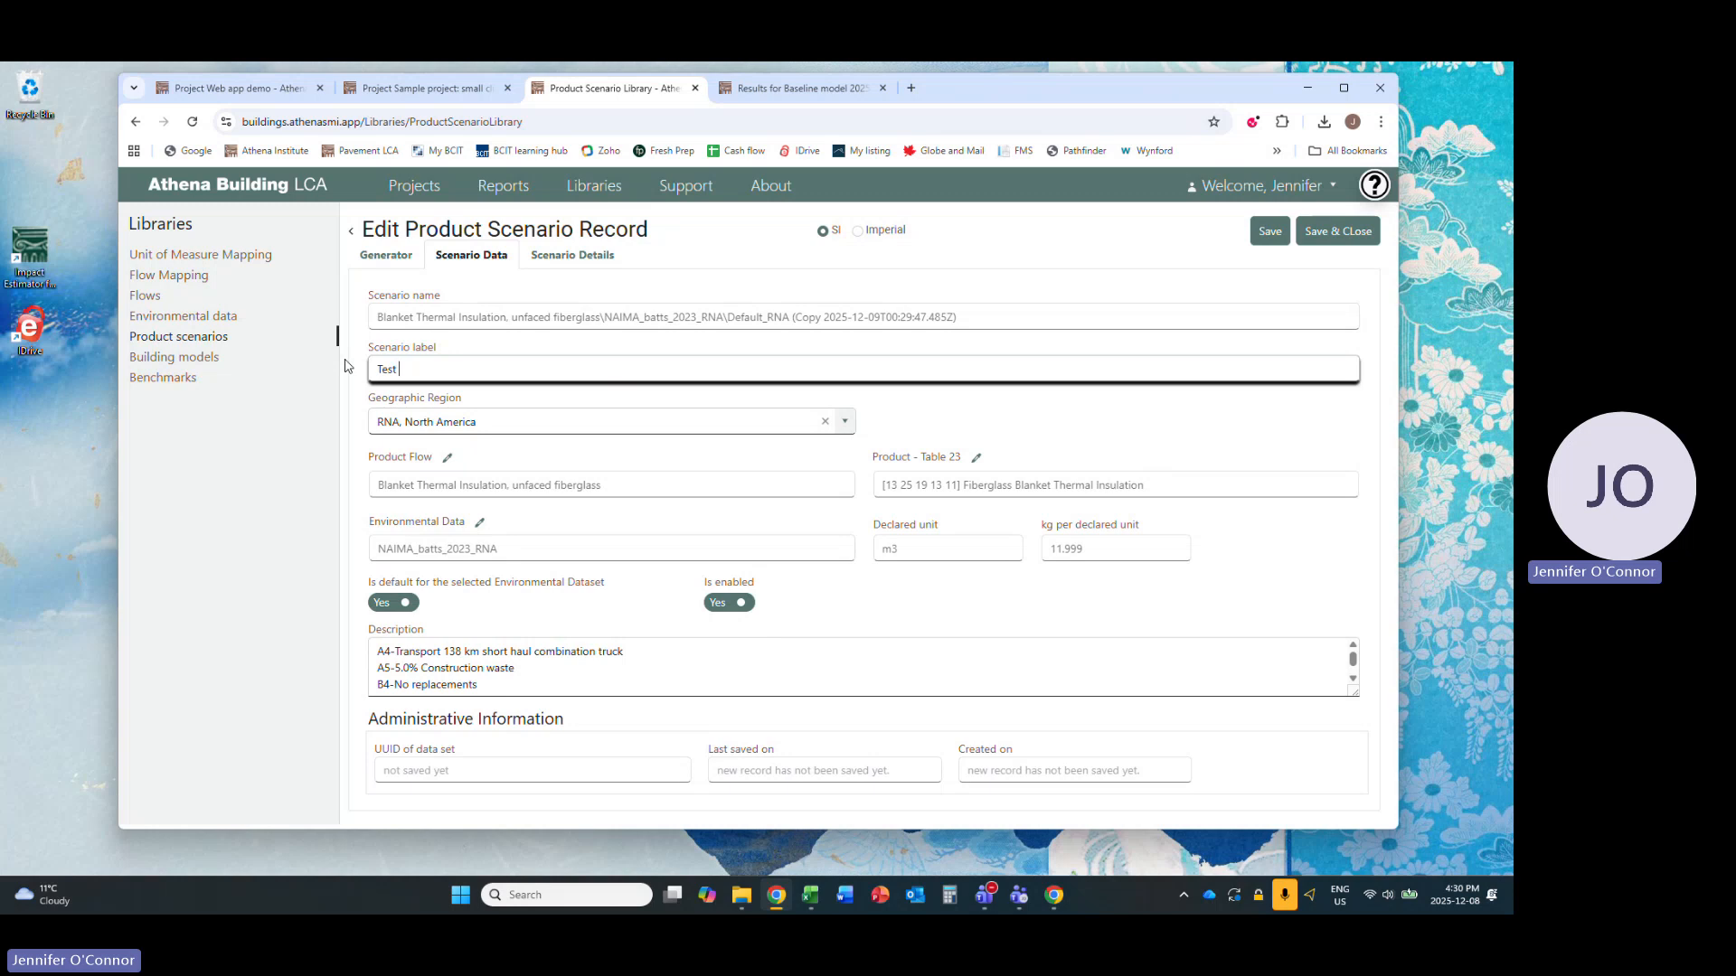
type("scenario")
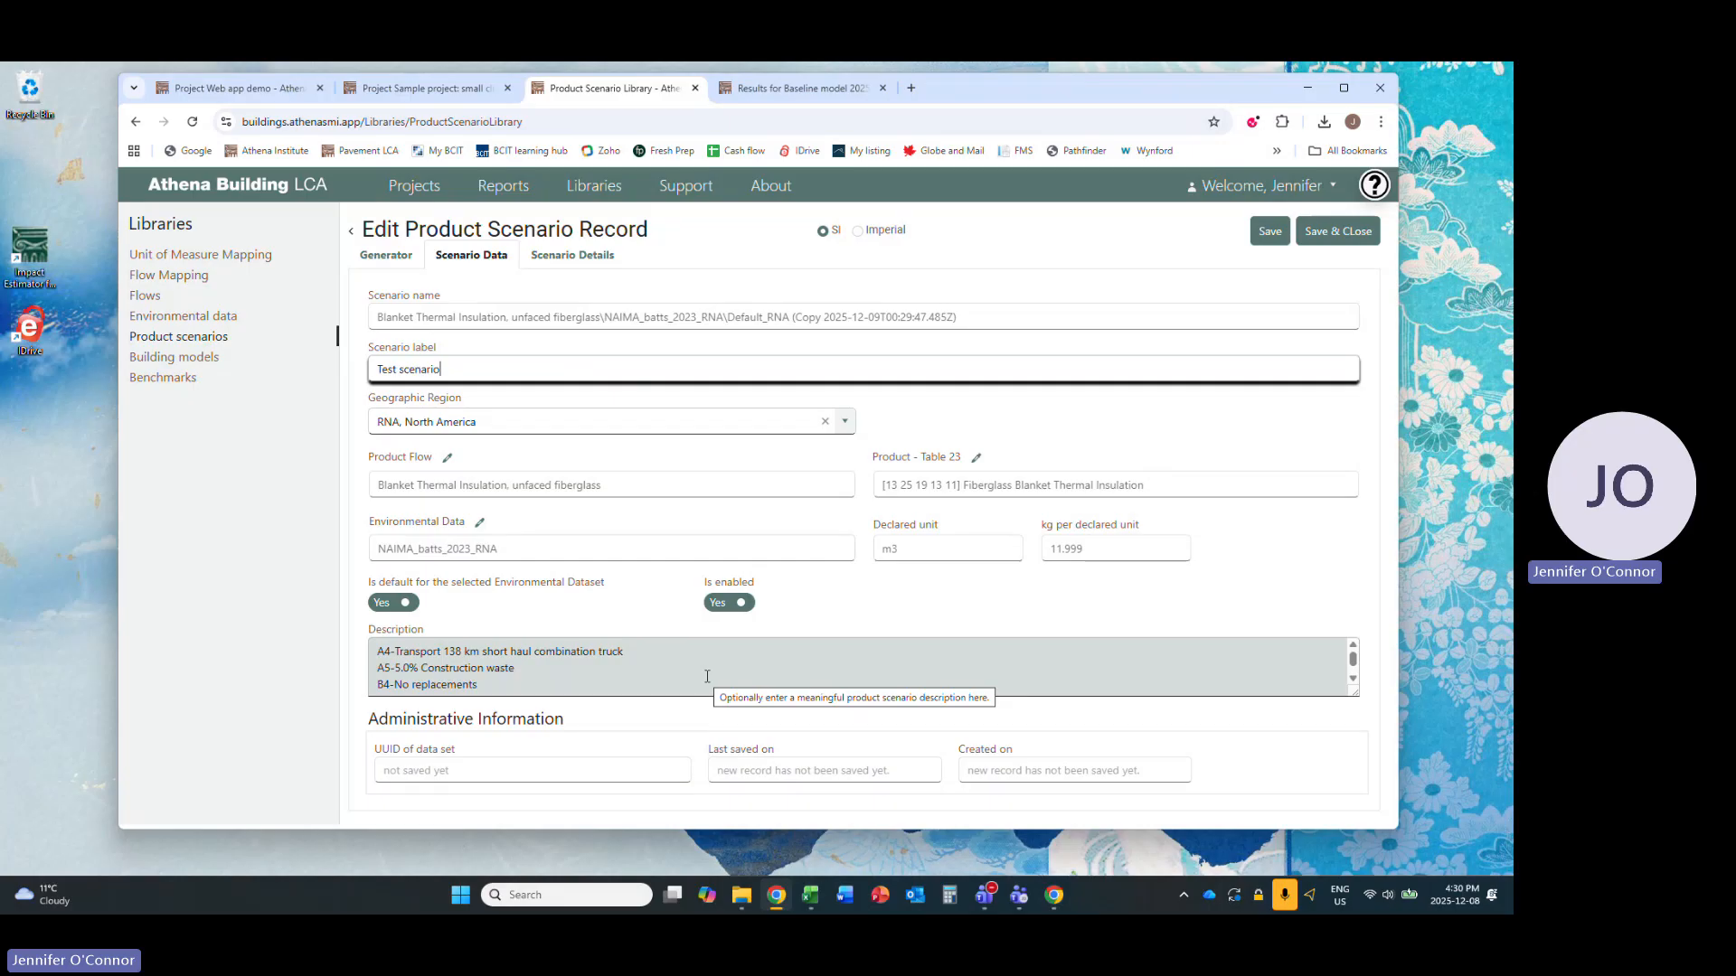
Step: Set the distance for the A4.1.1 transport to site item to 25 km in the scenario details, save the record and return to the library
left_click(582, 261)
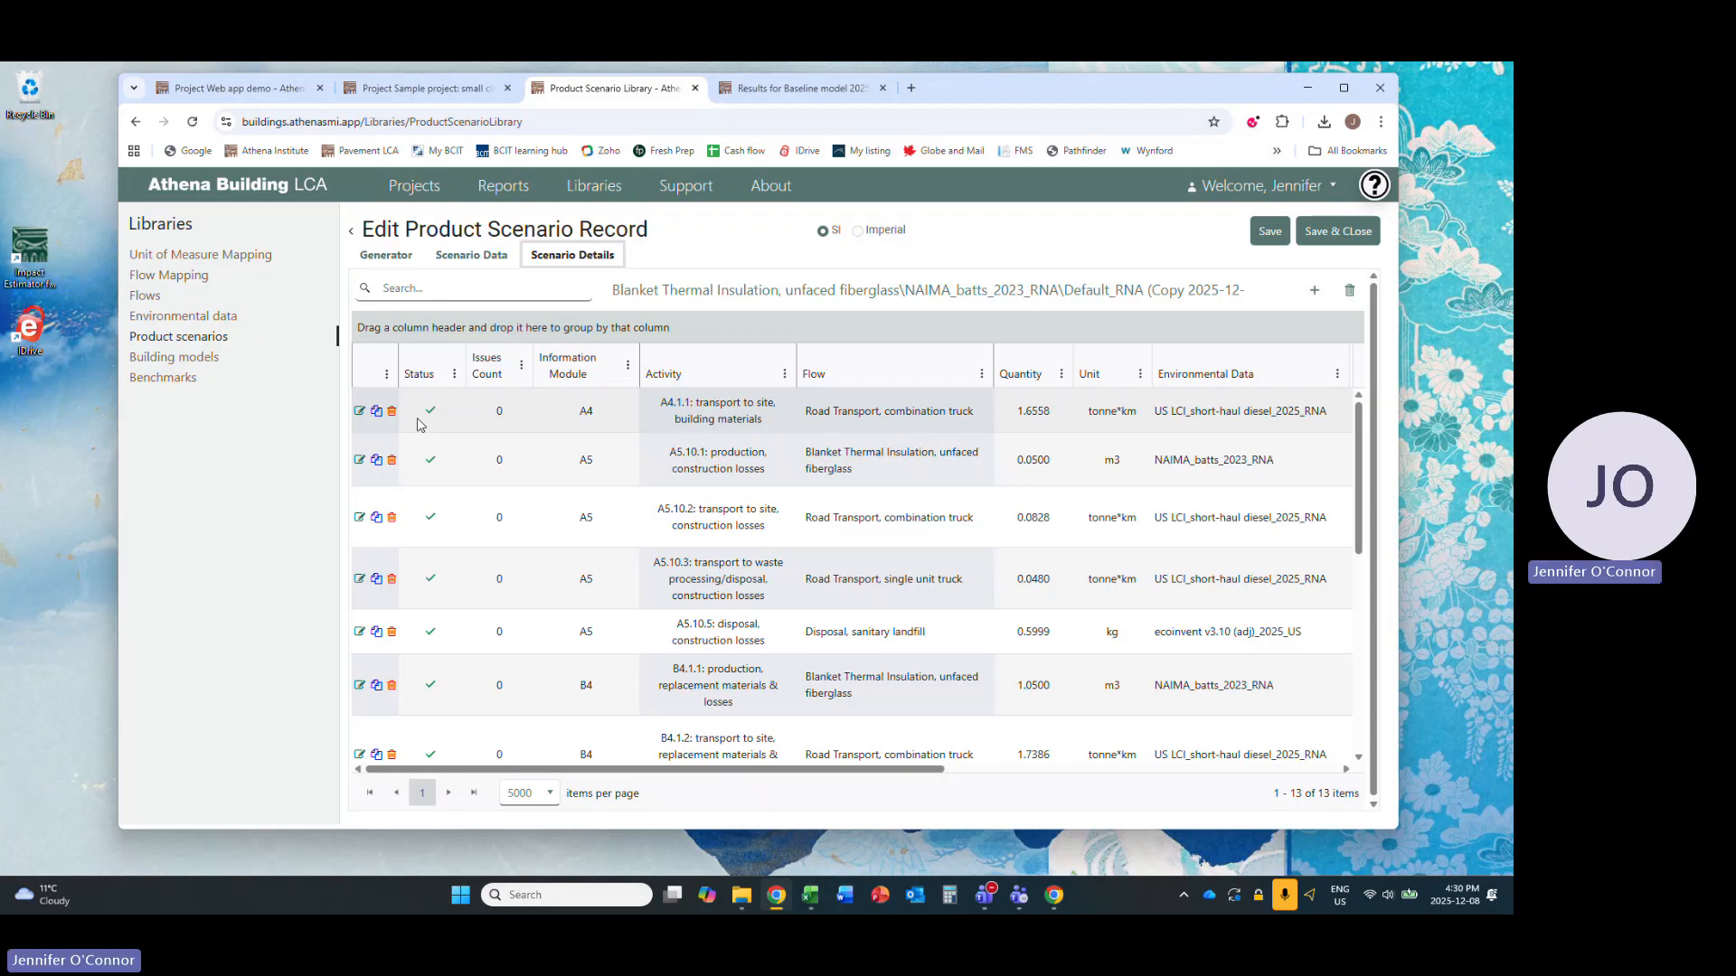
left_click(359, 413)
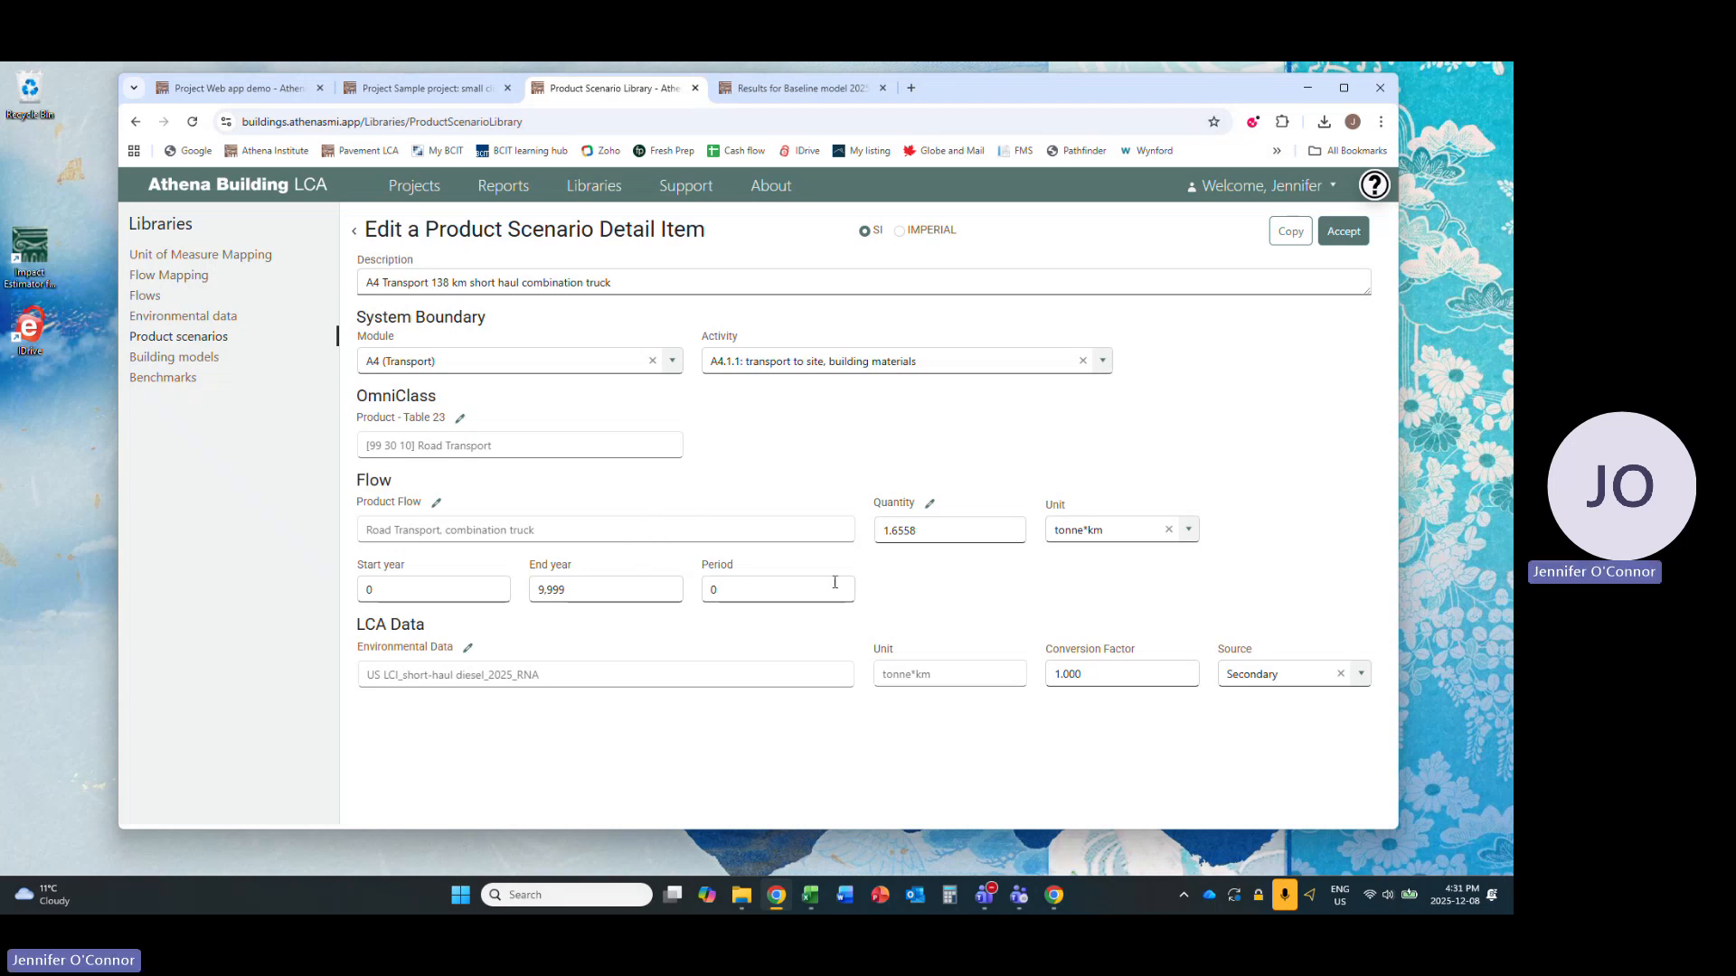
left_click(929, 504)
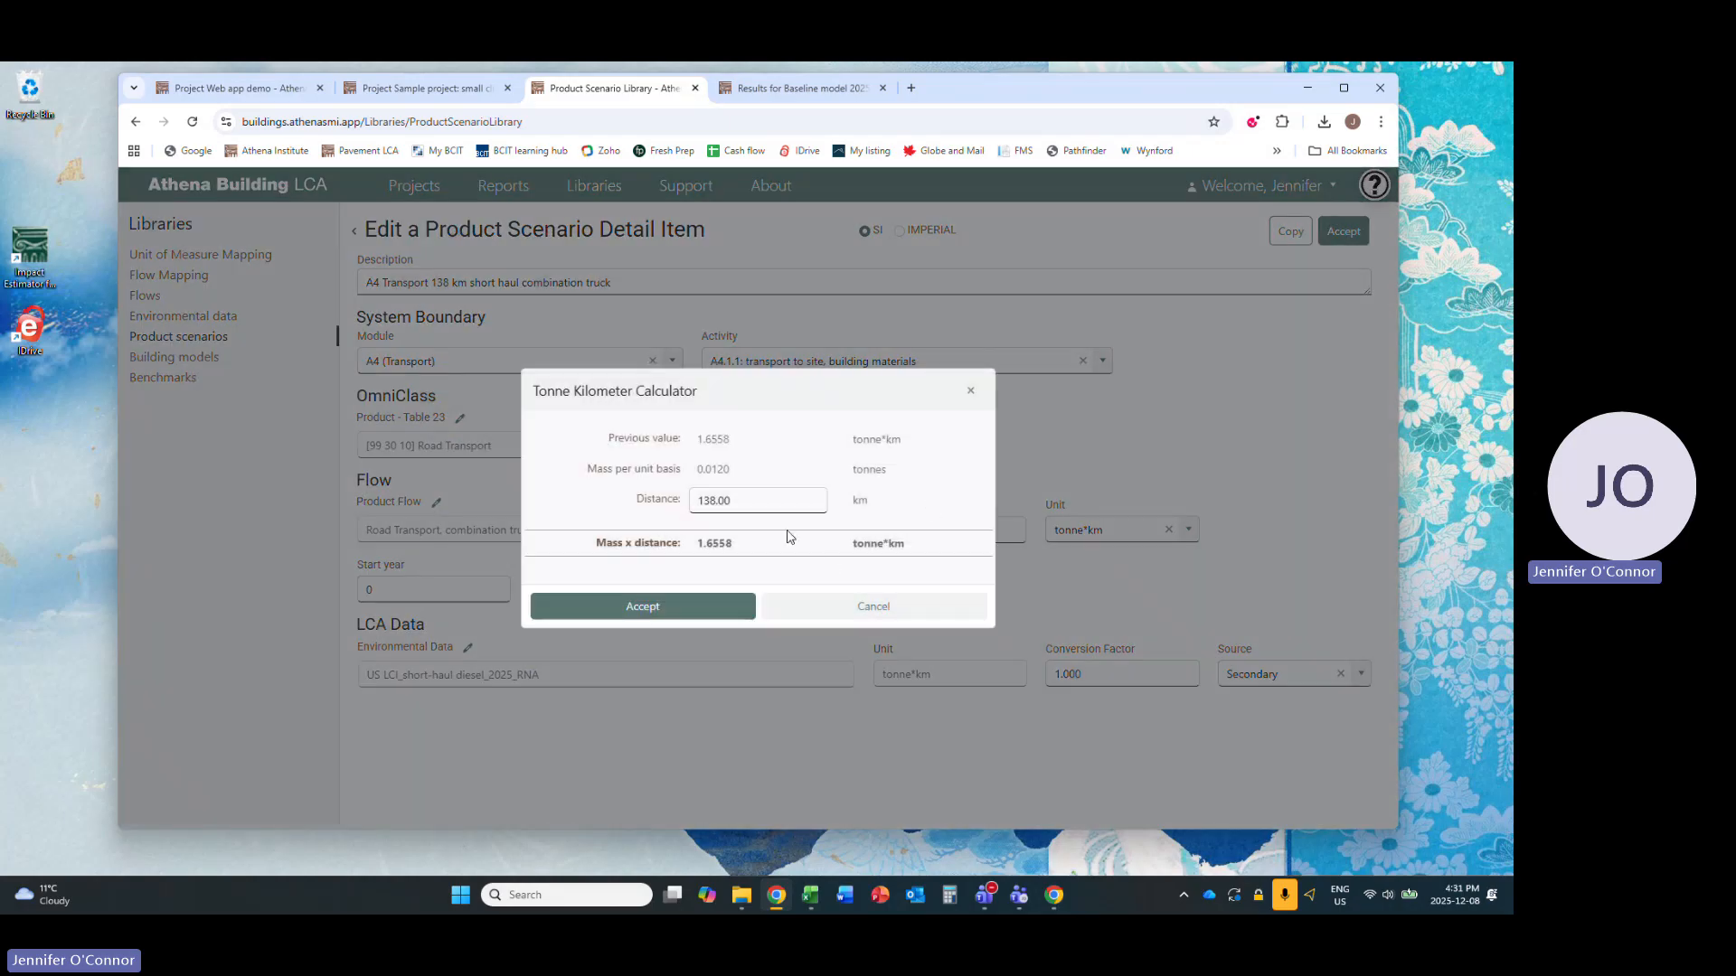
left_click(741, 500)
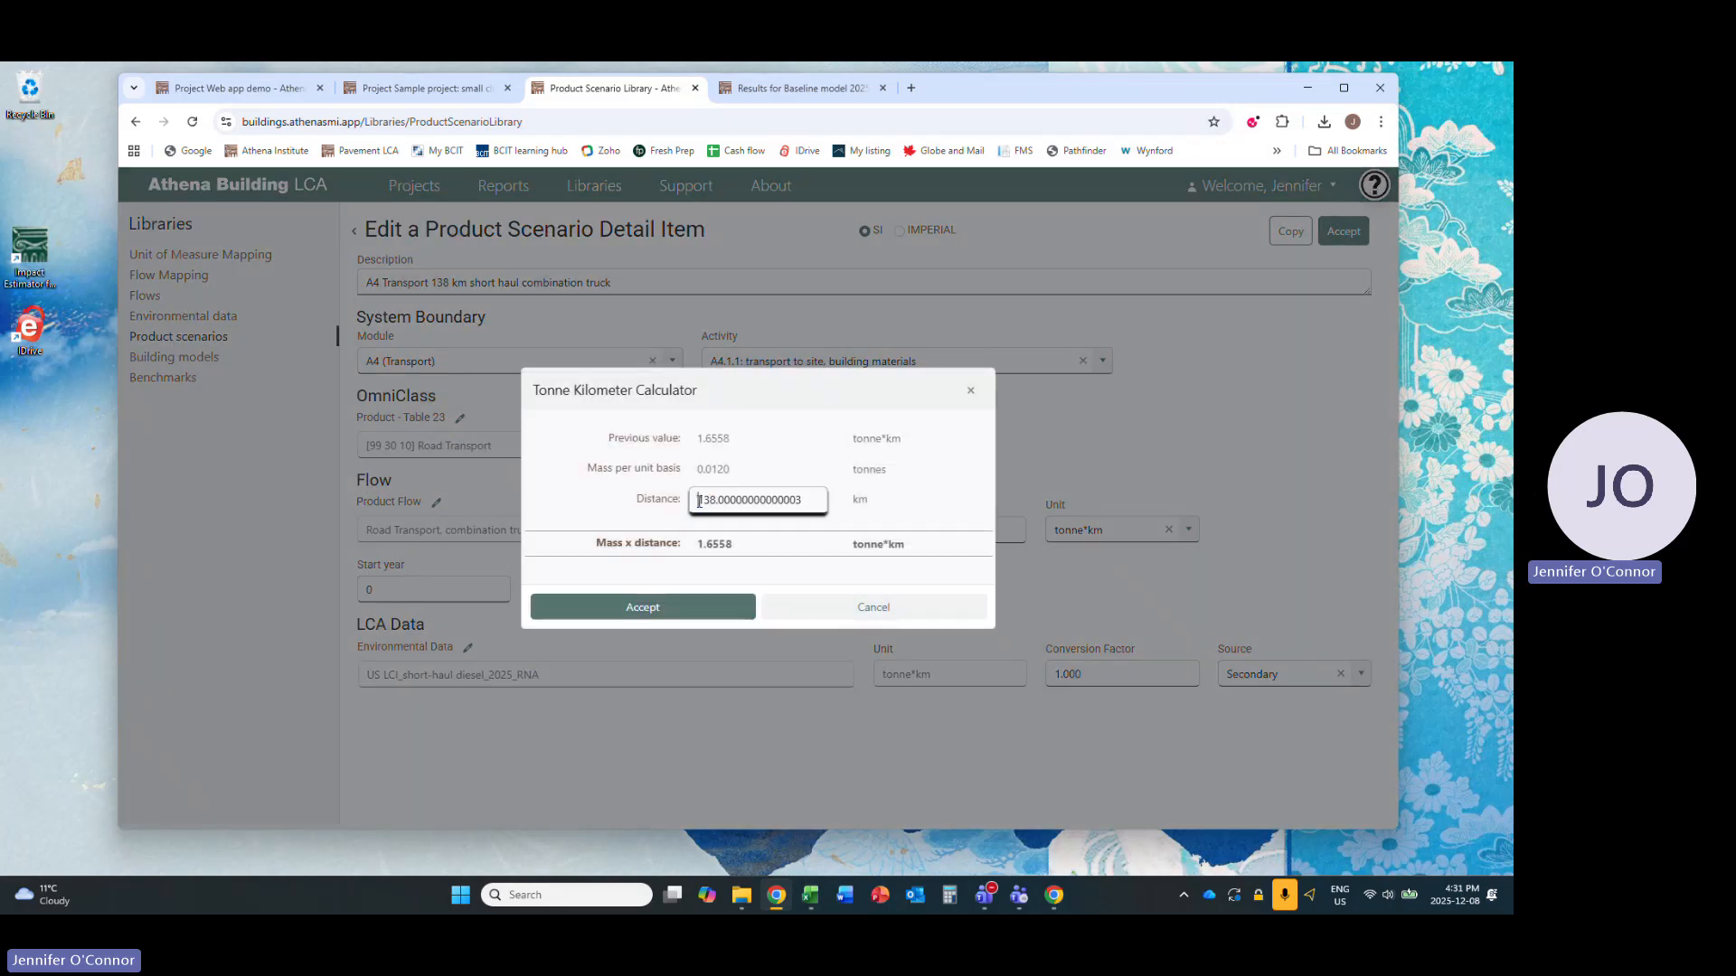
left_click_drag(742, 500, 657, 514)
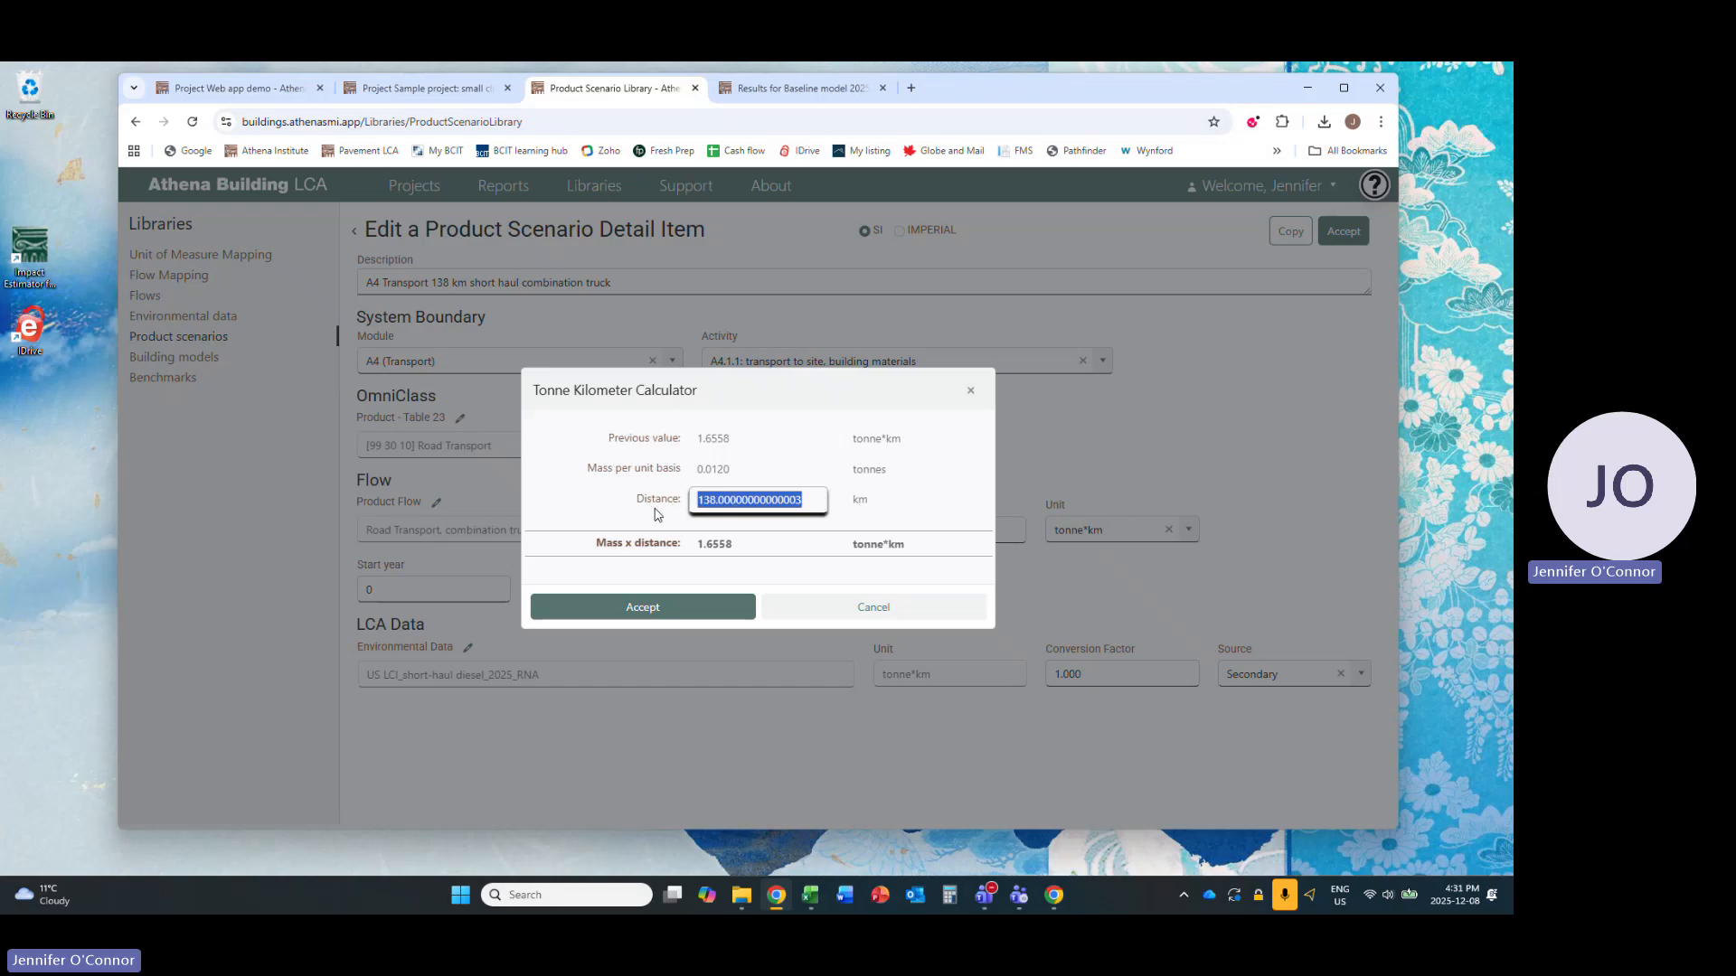
type("25")
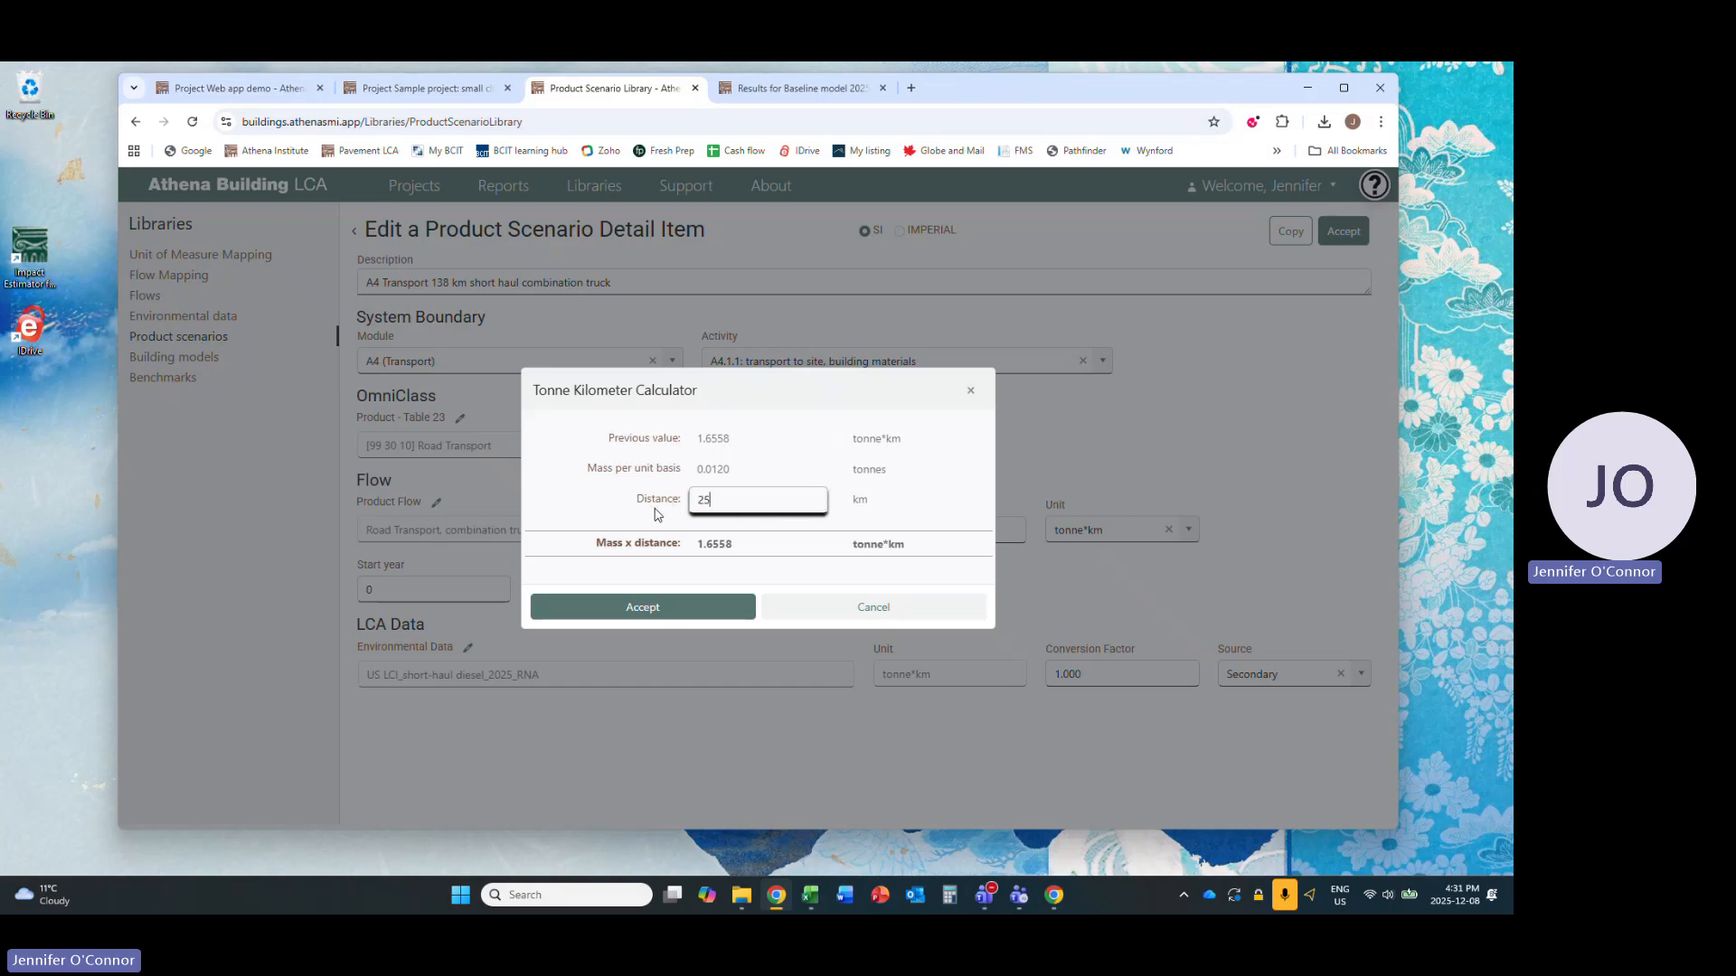
left_click(648, 609)
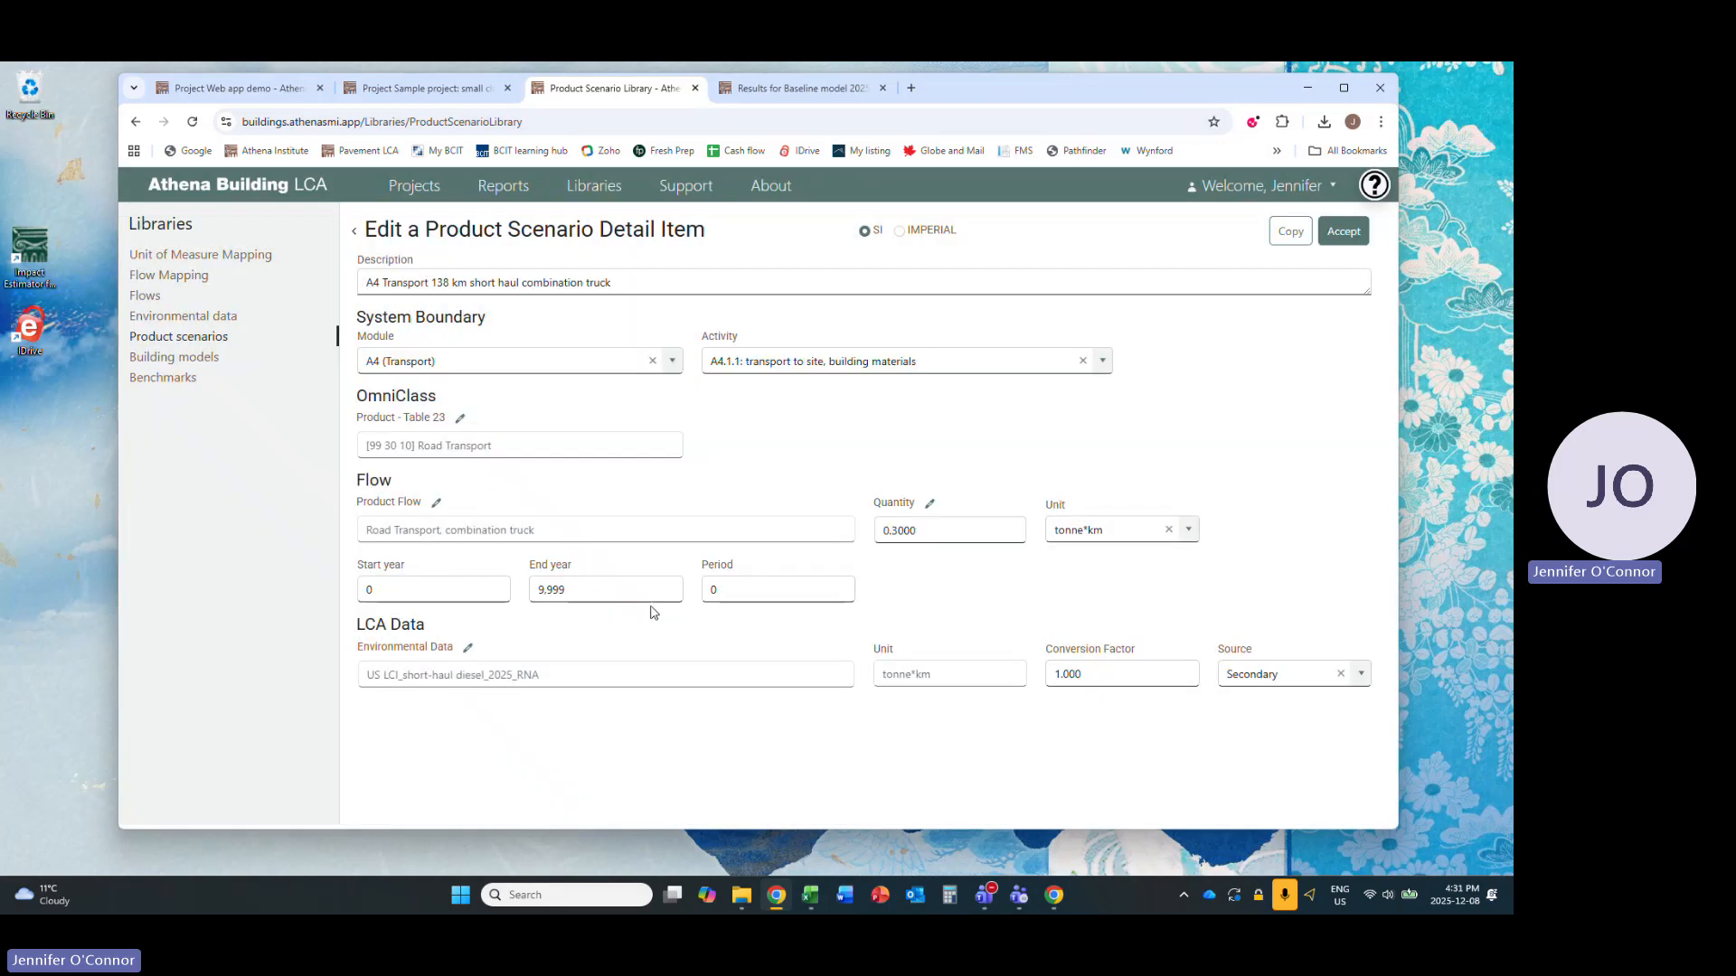
left_click(1347, 234)
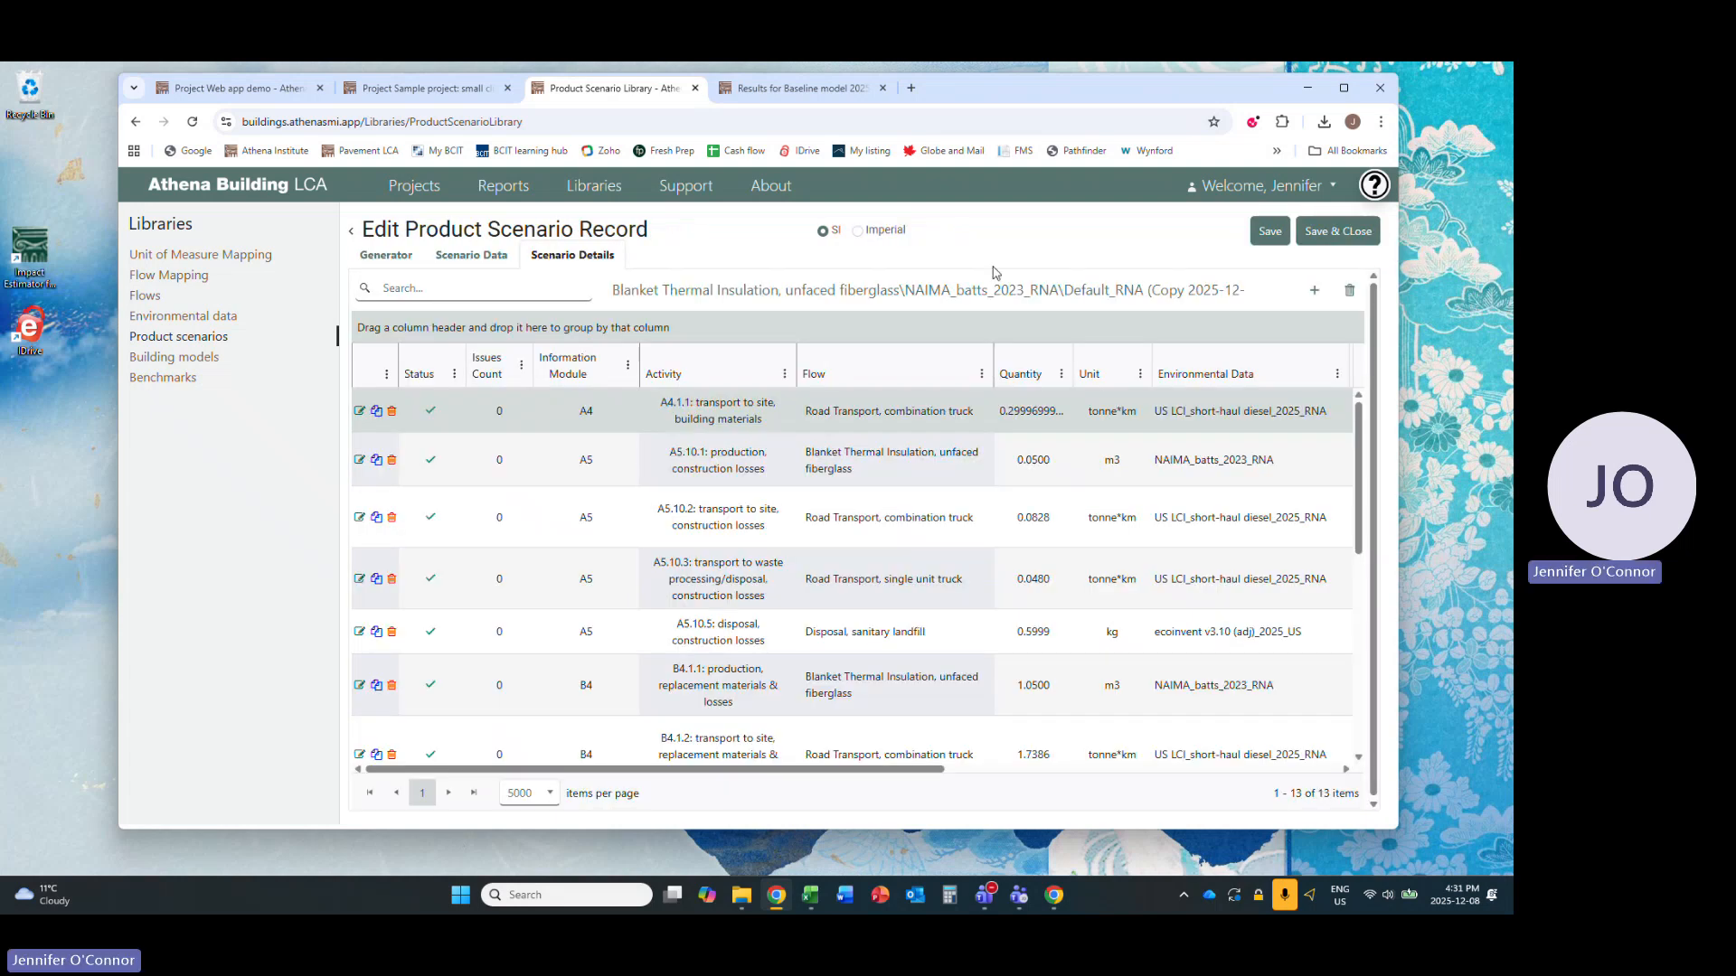
left_click(1269, 233)
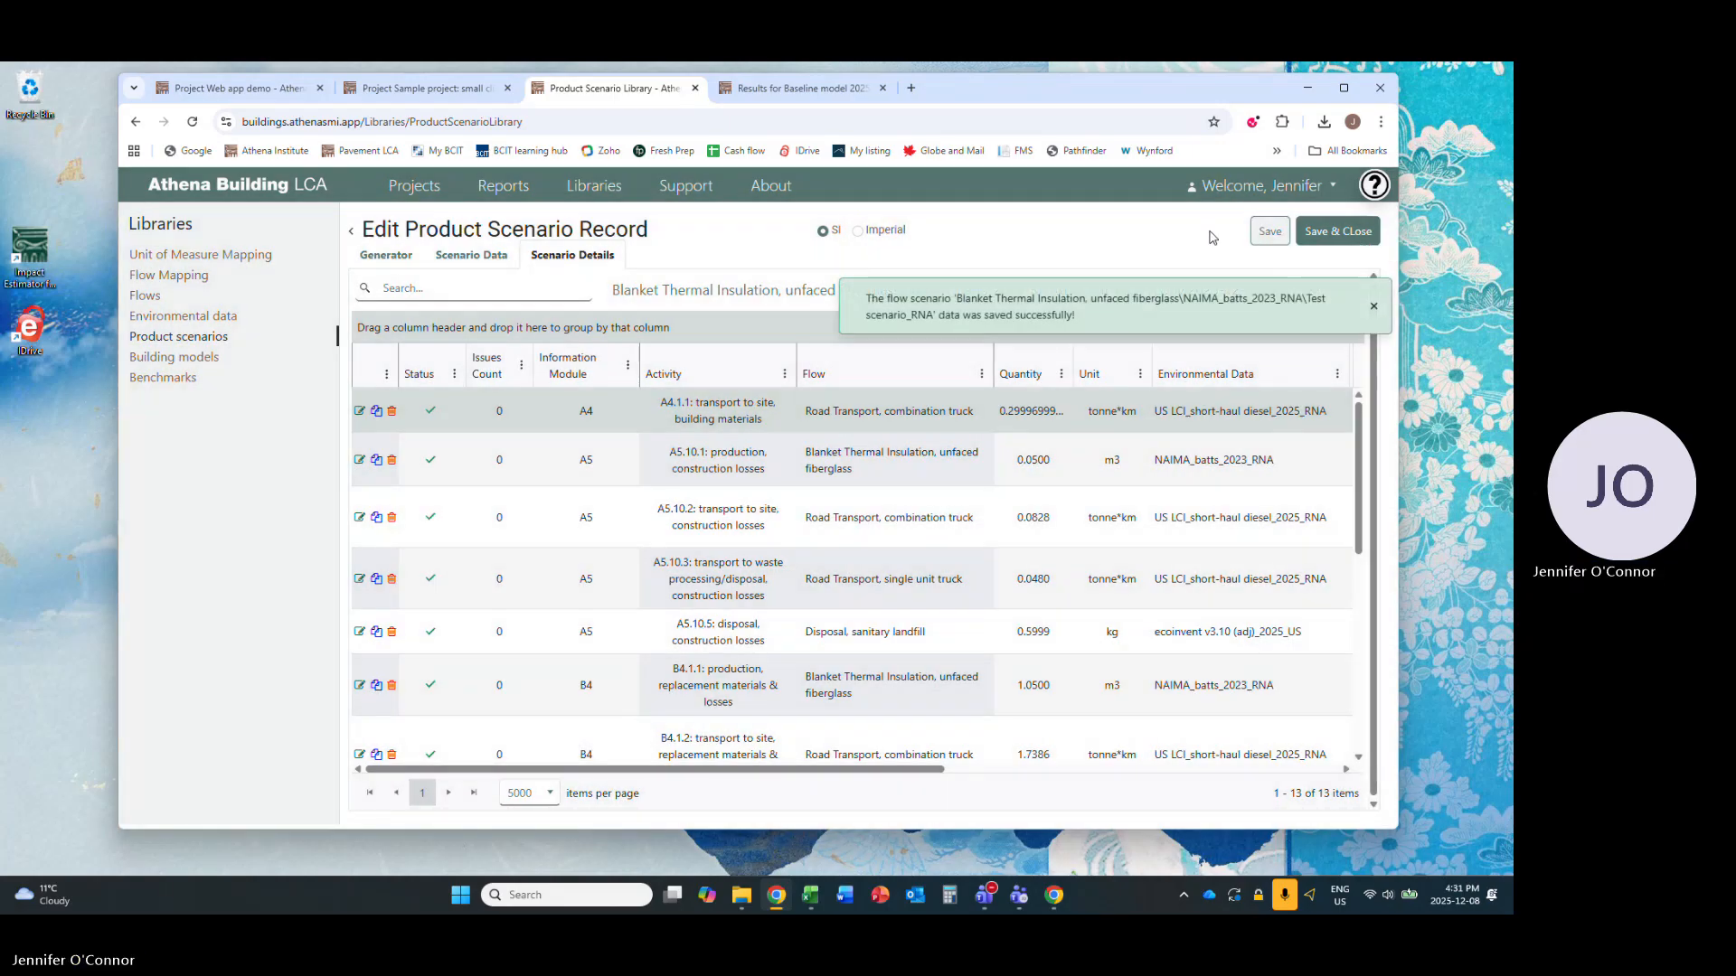
left_click(354, 235)
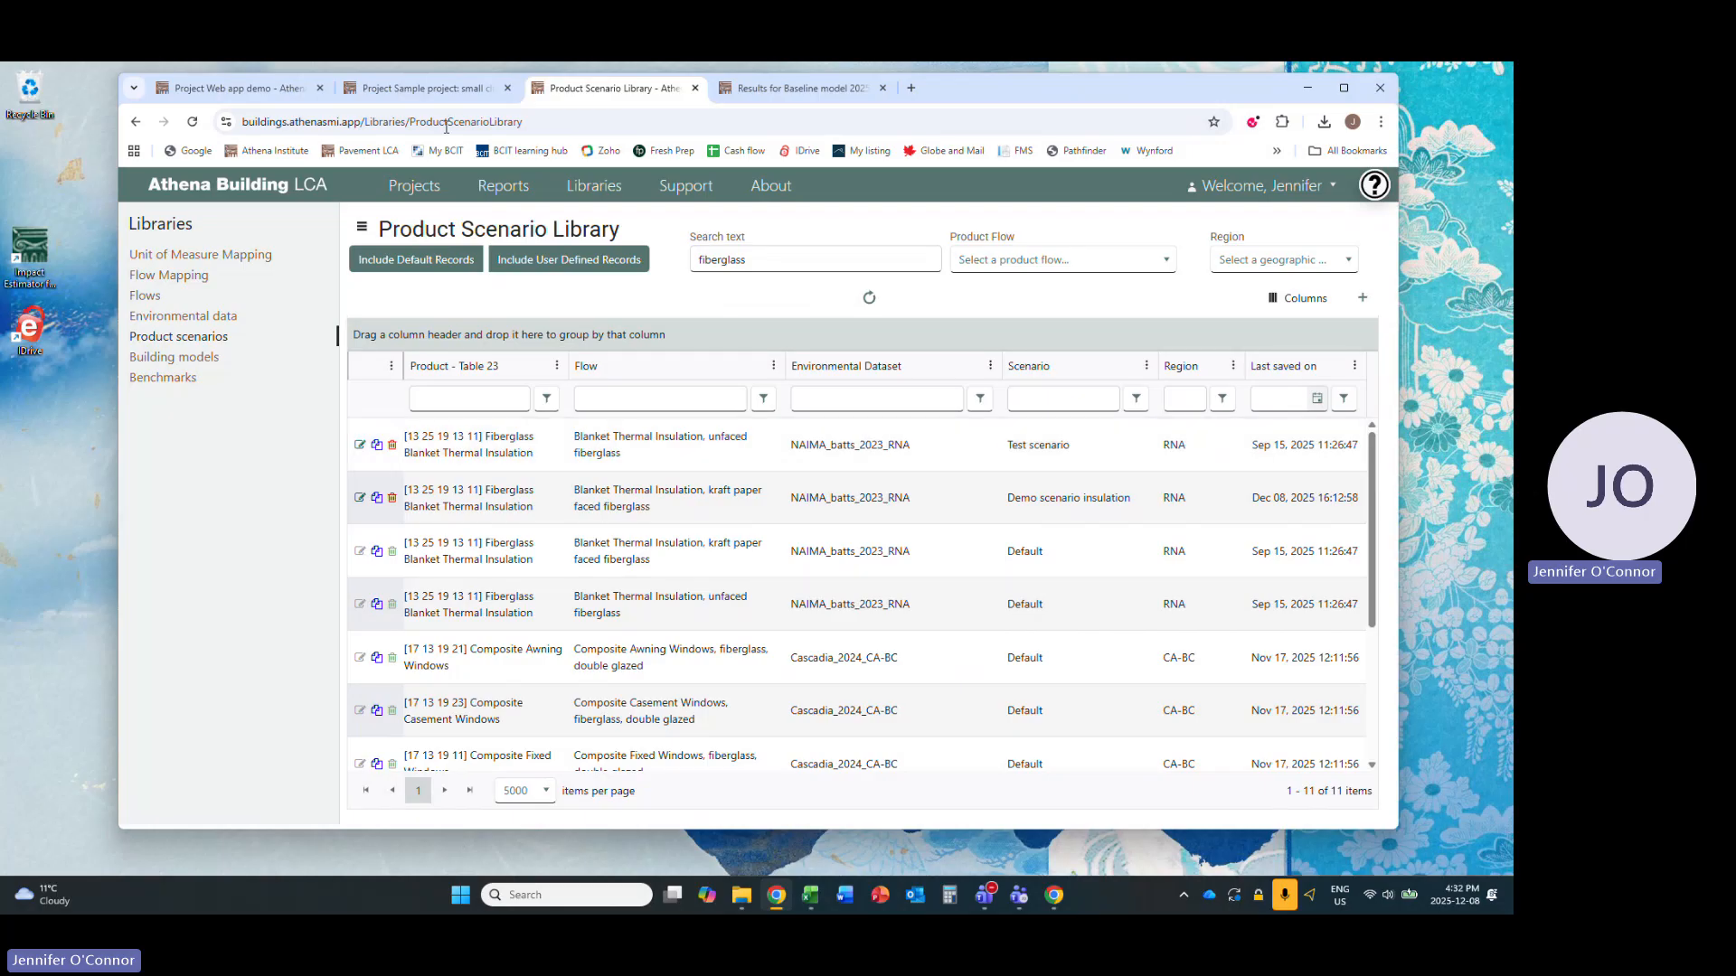
Step: In the sample project's Baseline model bill of materials, assign Test scenario_RNA to the unfaced fiberglass blanket insulation and save
left_click(419, 96)
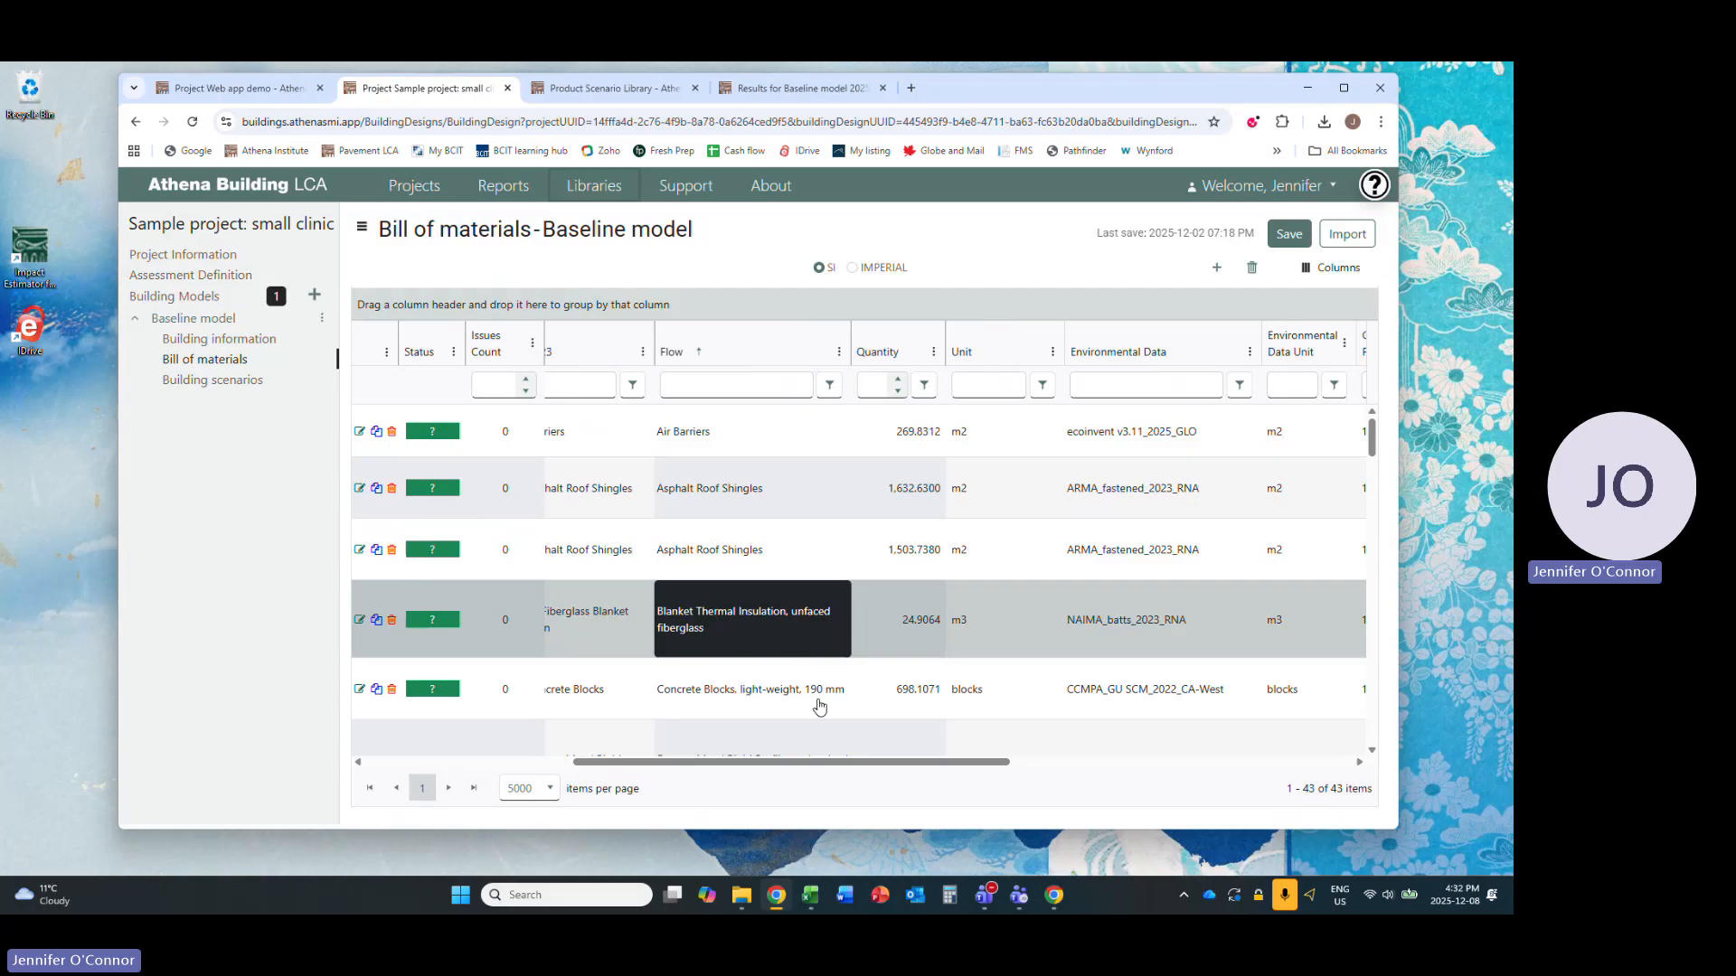
left_click_drag(835, 768, 1047, 789)
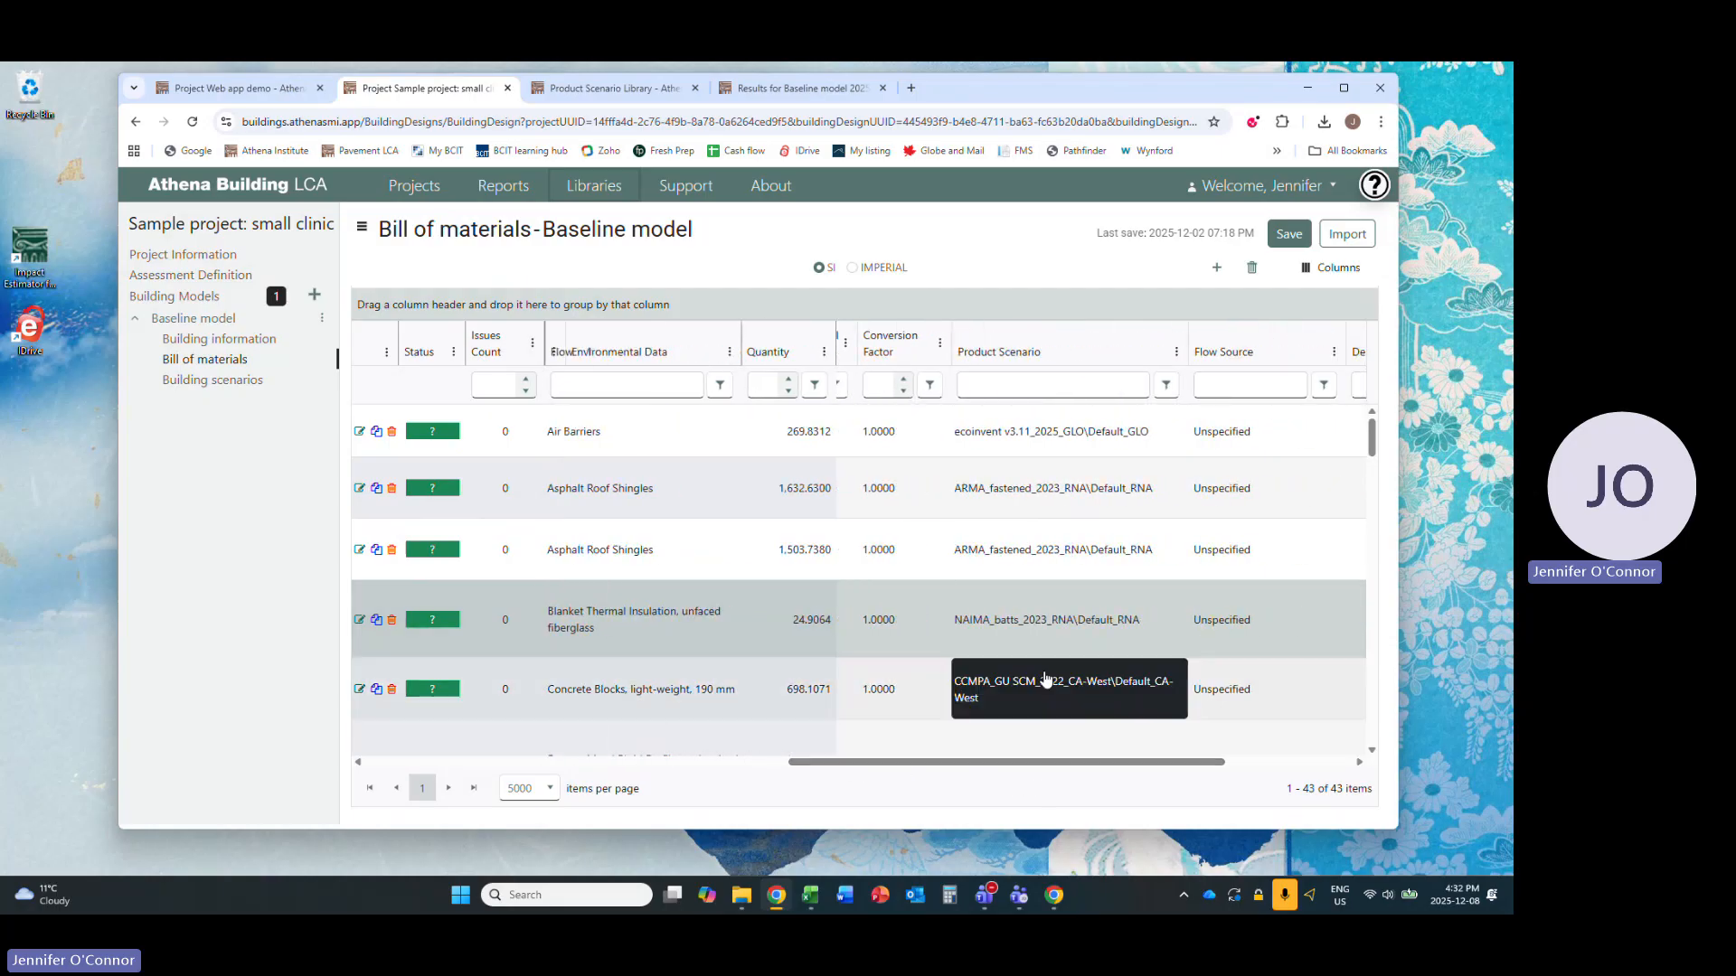
left_click(1020, 620)
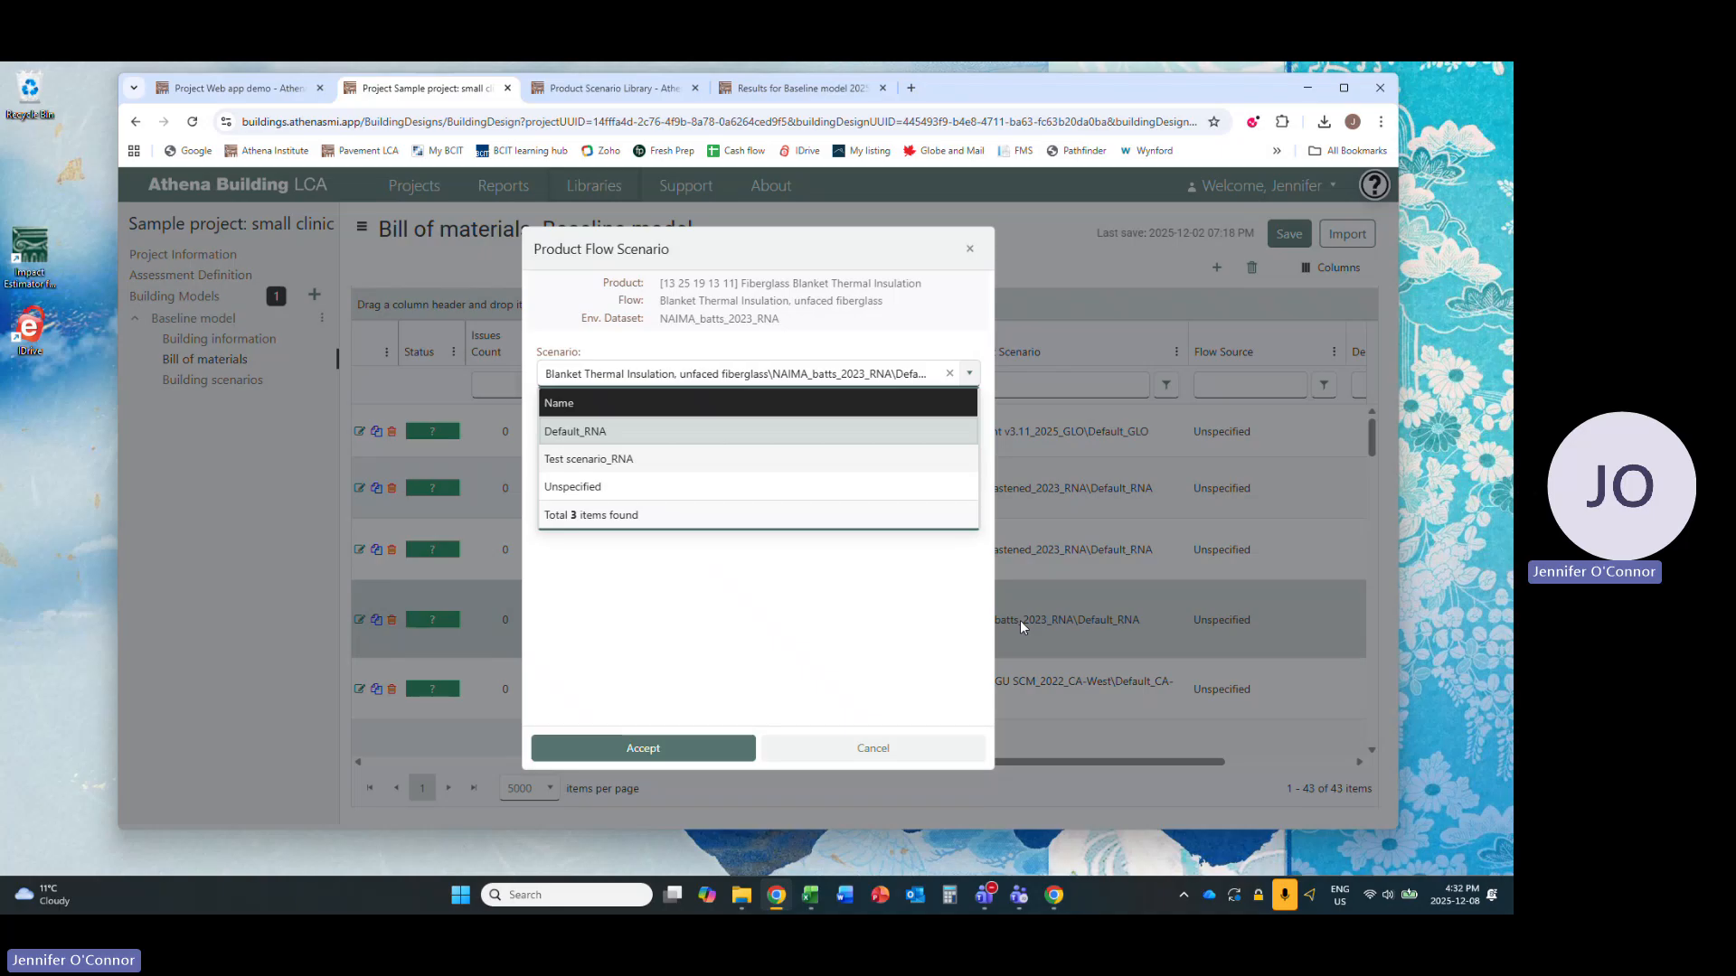
left_click(657, 465)
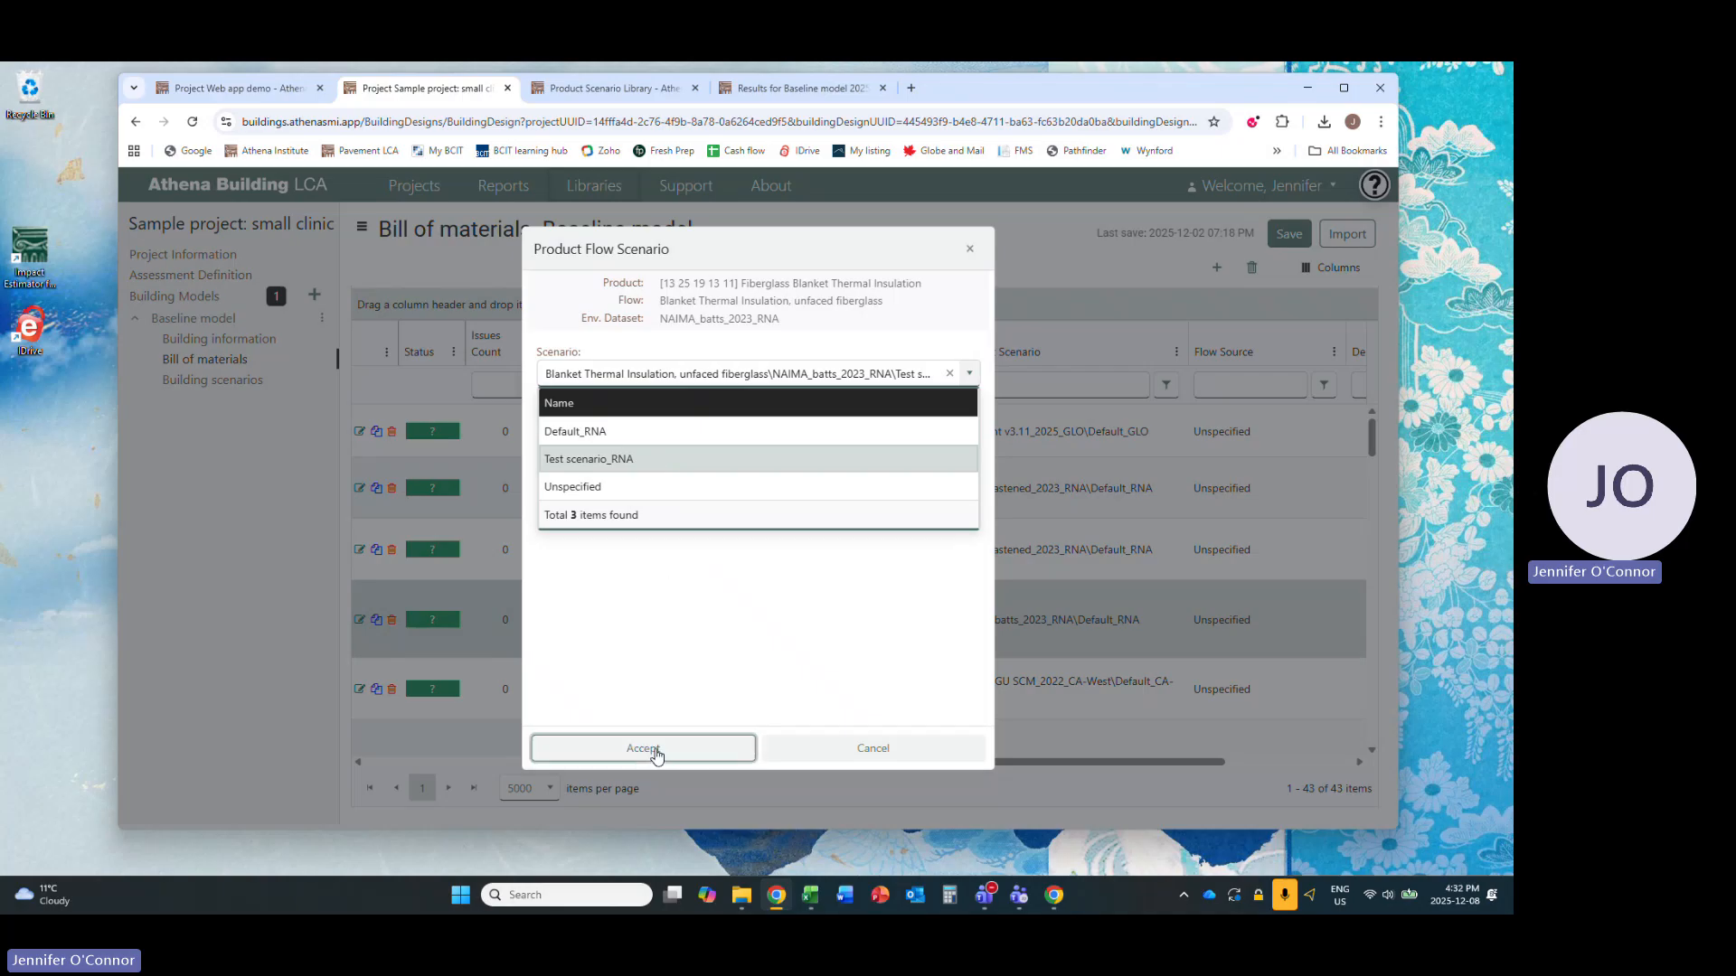
left_click(653, 747)
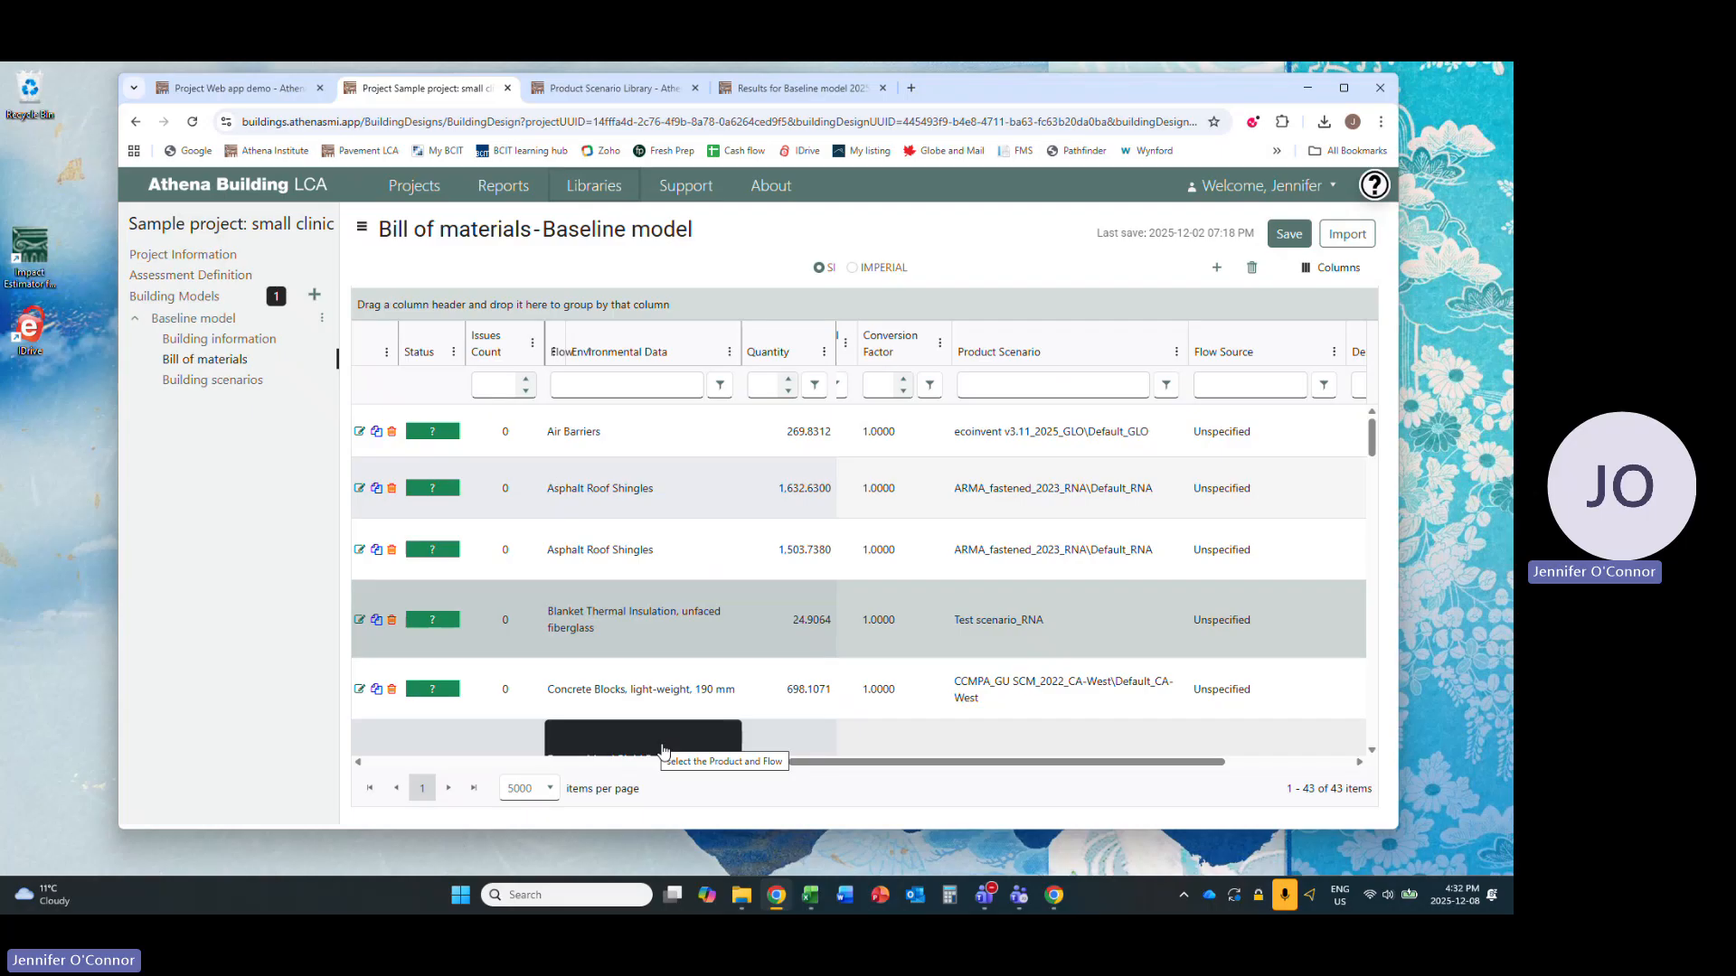
left_click(1298, 234)
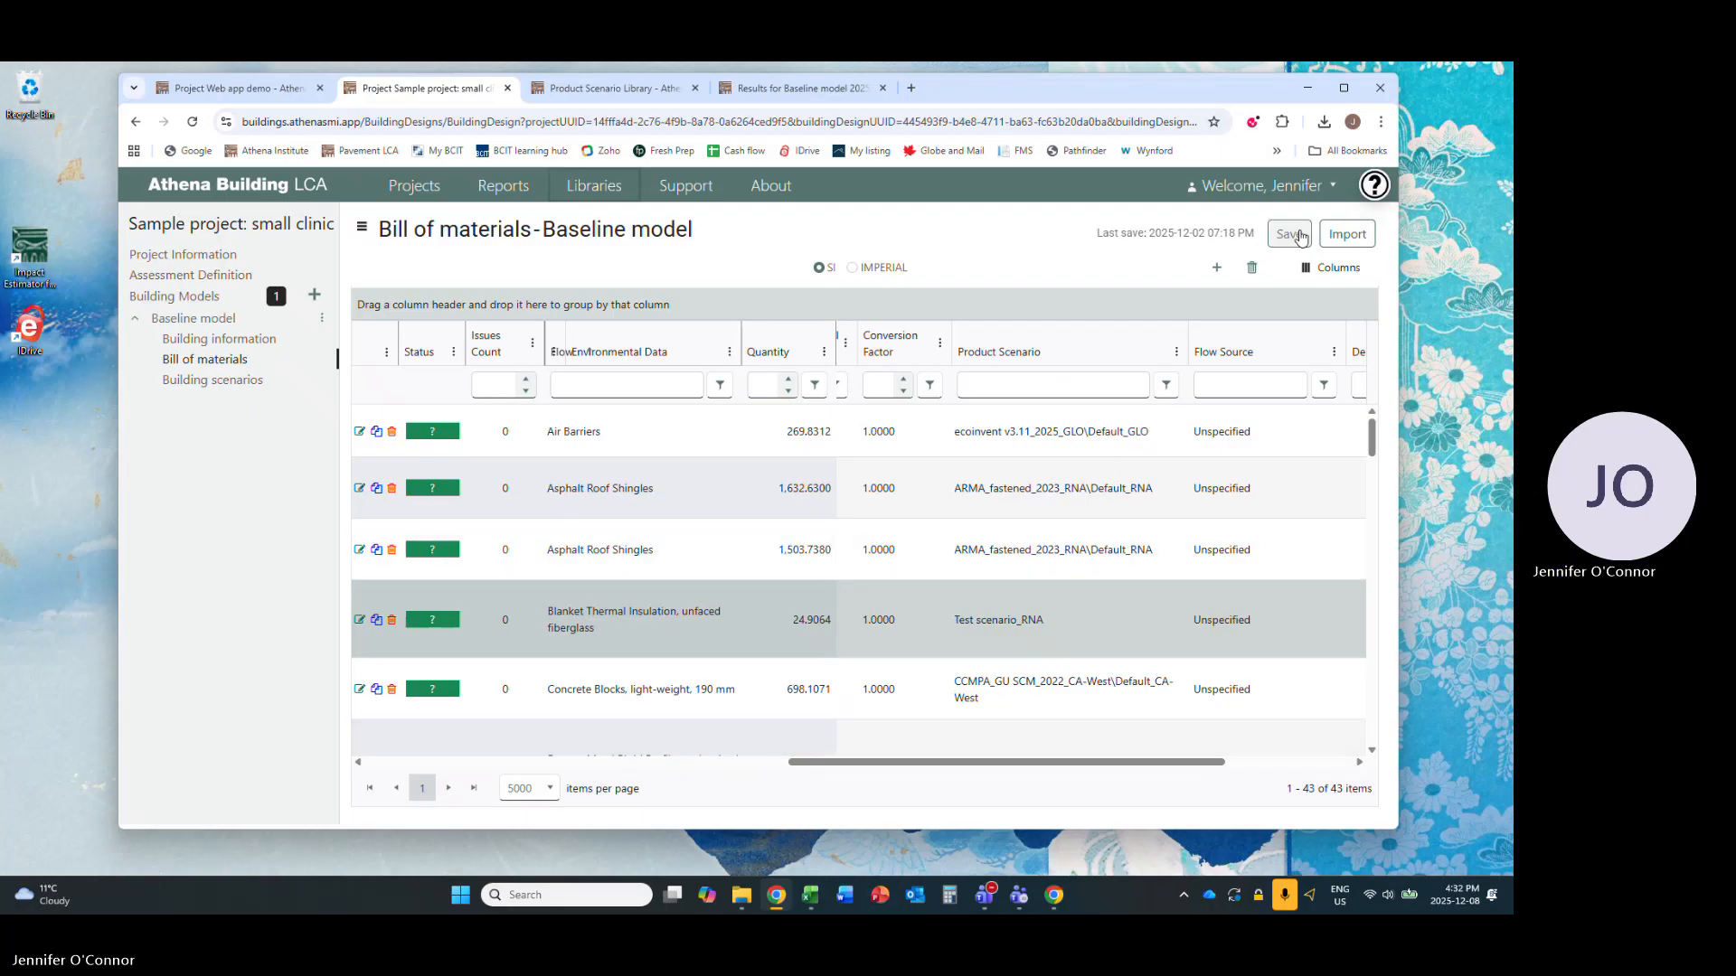